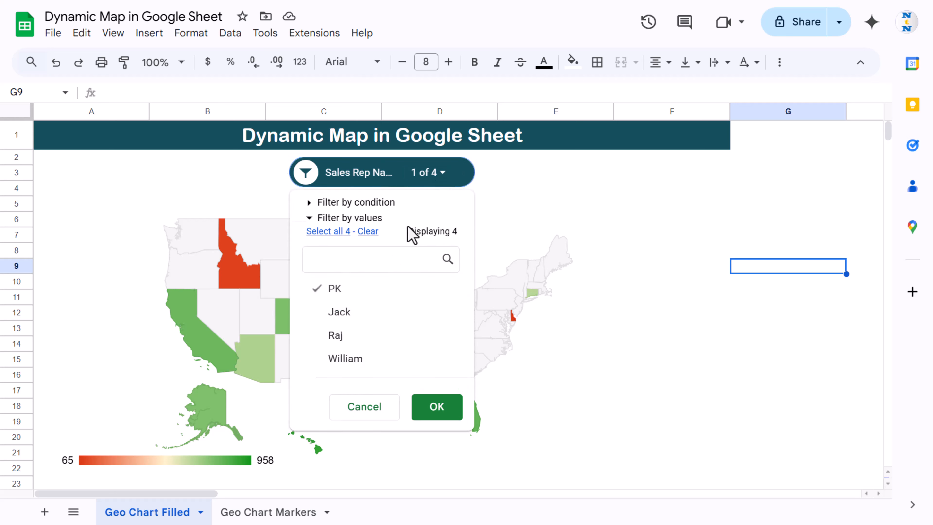
# Add the second listed sales rep to the filled map's slicer filter, and reset the slicer to all four reps.
pyautogui.click(344, 328)
pyautogui.click(440, 408)
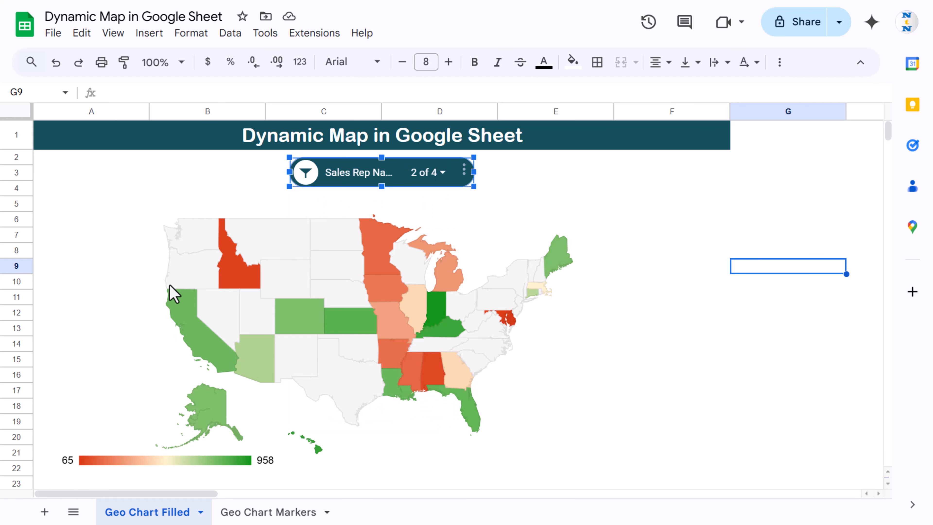
pyautogui.click(439, 174)
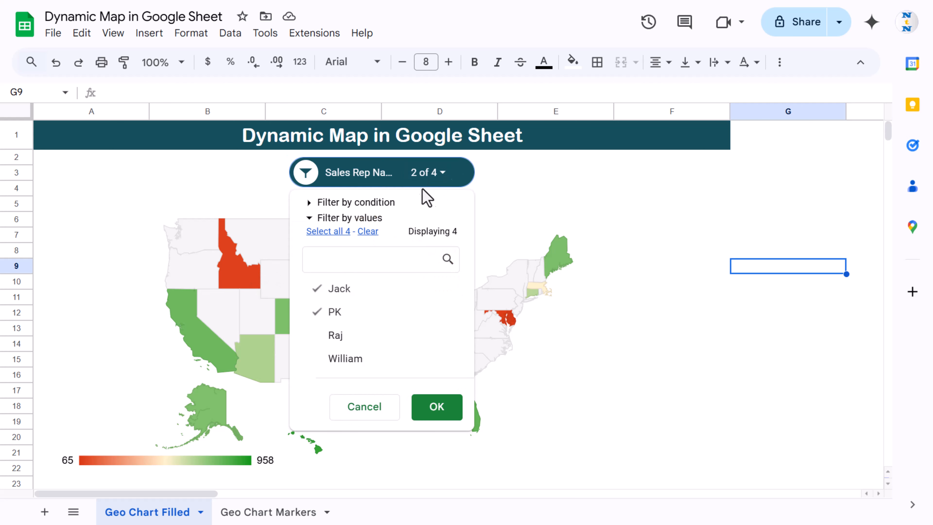
pyautogui.click(336, 234)
pyautogui.click(437, 407)
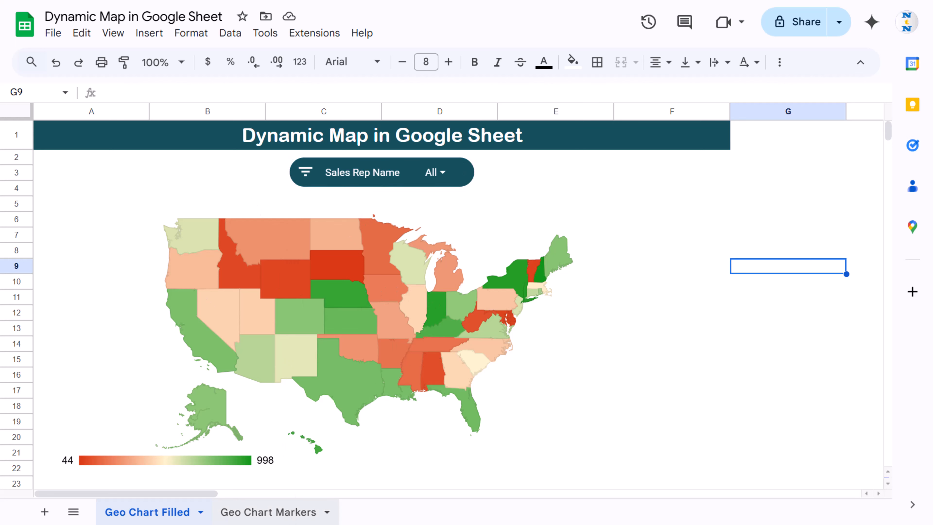
# On the Geo Chart Markers sheet, filter the marker map's slicer to only the second listed sales rep.
pyautogui.click(282, 514)
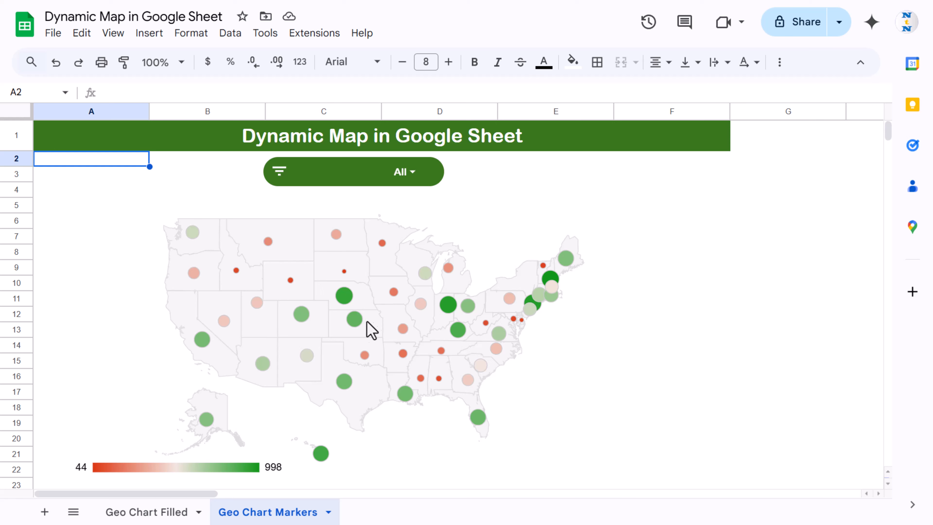
pyautogui.click(408, 172)
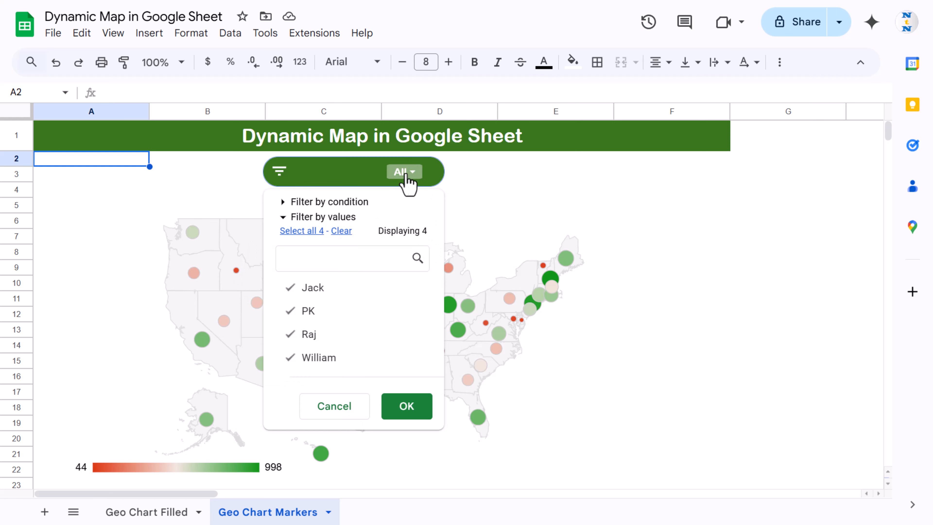
pyautogui.click(341, 232)
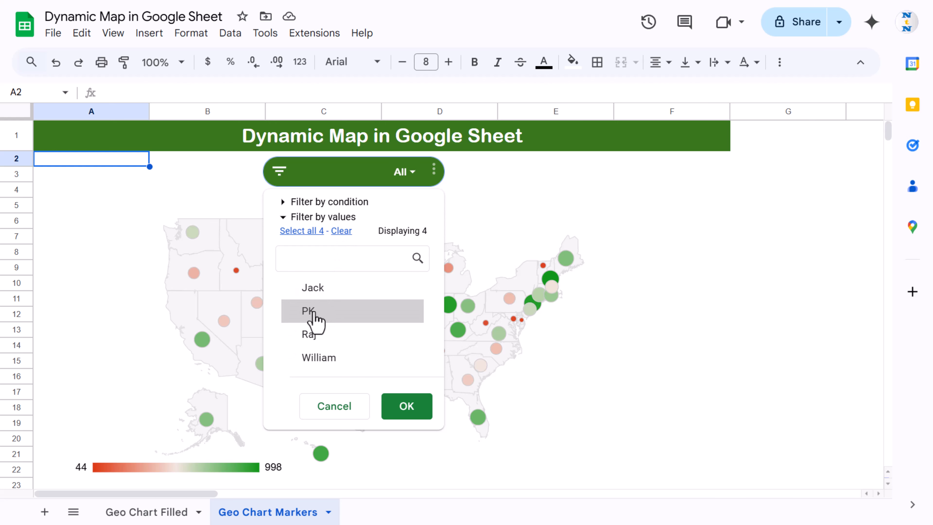
pyautogui.click(310, 311)
pyautogui.click(406, 406)
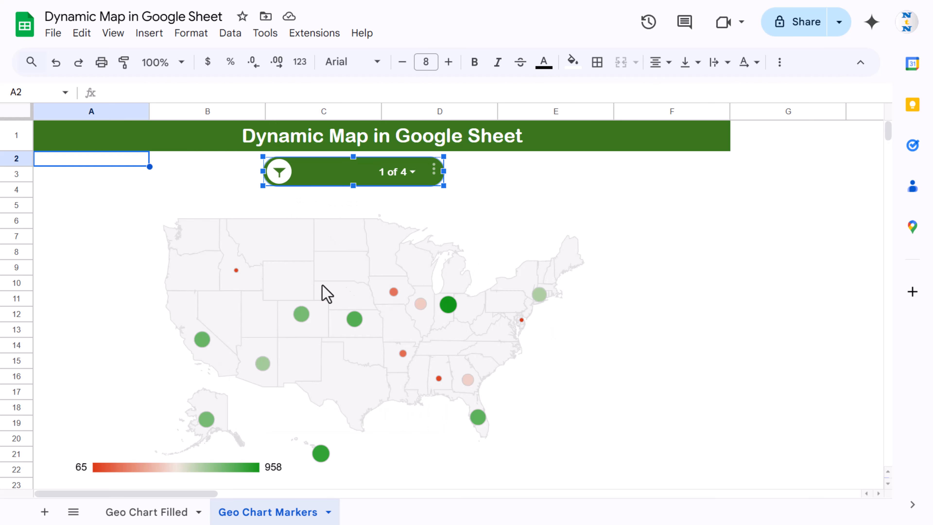
# Switch the marker map's slicer to the second listed sales rep and deselect the one currently checked.
pyautogui.click(408, 172)
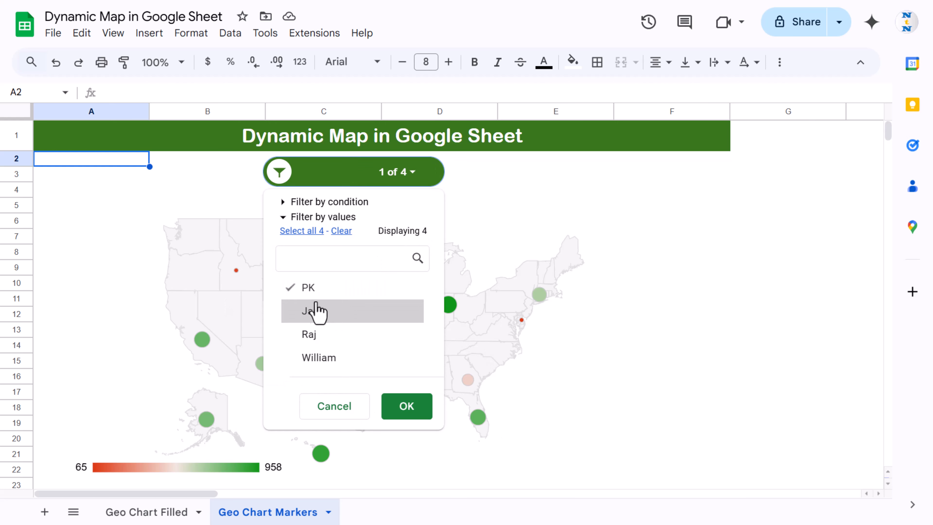
pyautogui.click(314, 311)
pyautogui.click(312, 288)
pyautogui.click(430, 405)
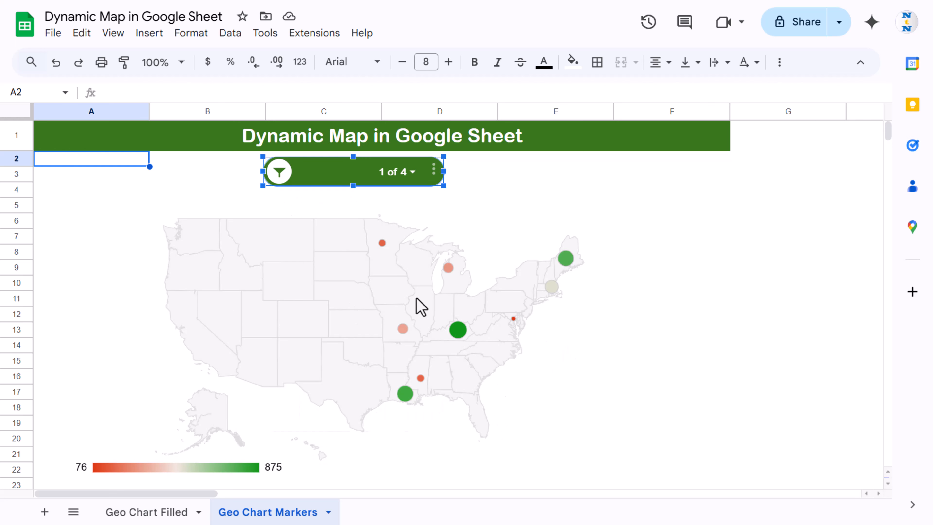
# Reset the marker map's slicer to all four sales reps and select the map chart.
pyautogui.click(406, 173)
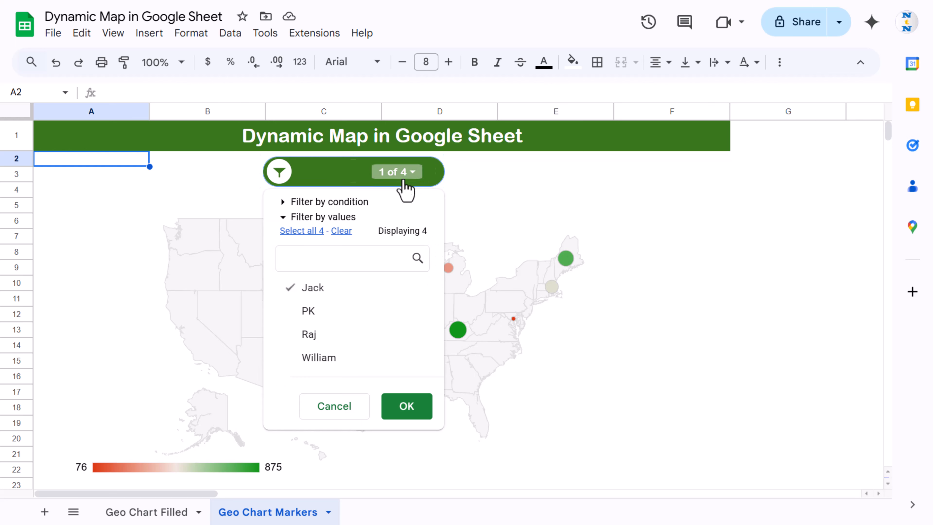
pyautogui.click(308, 231)
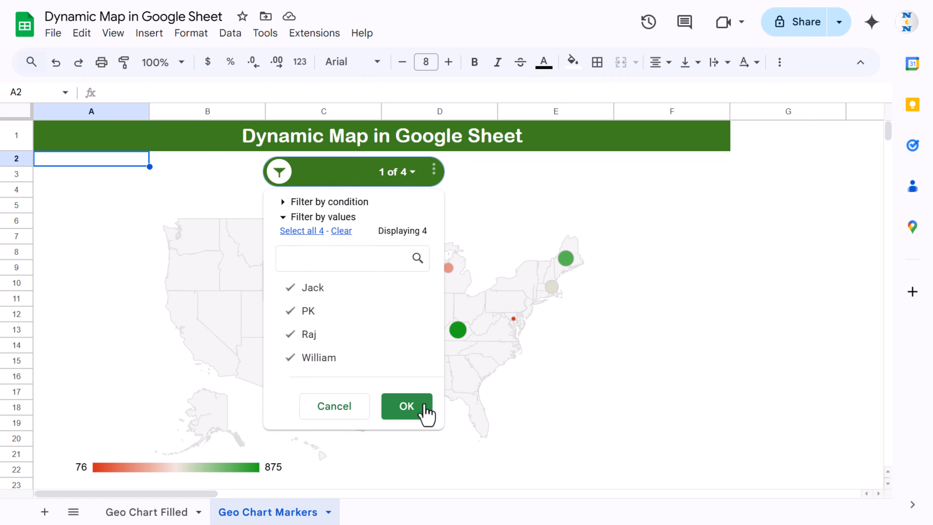
pyautogui.click(427, 413)
pyautogui.click(721, 319)
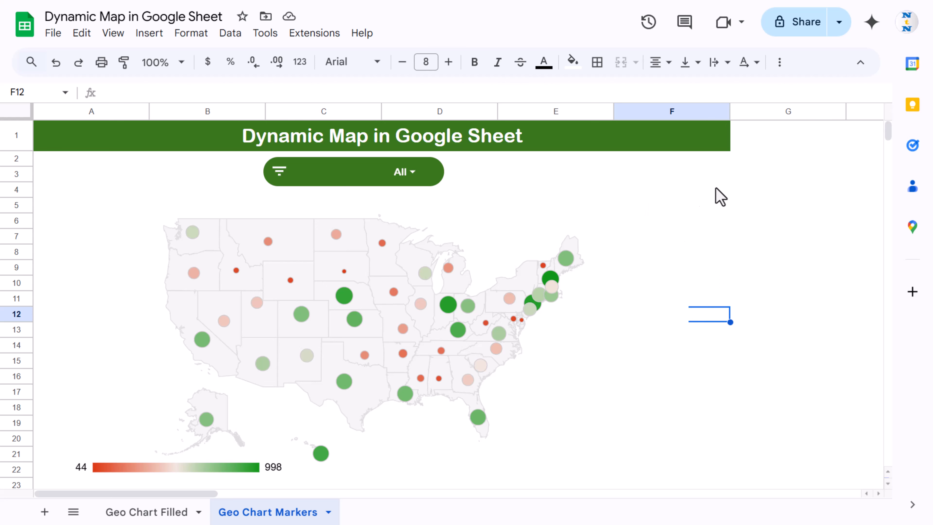
pyautogui.click(80, 228)
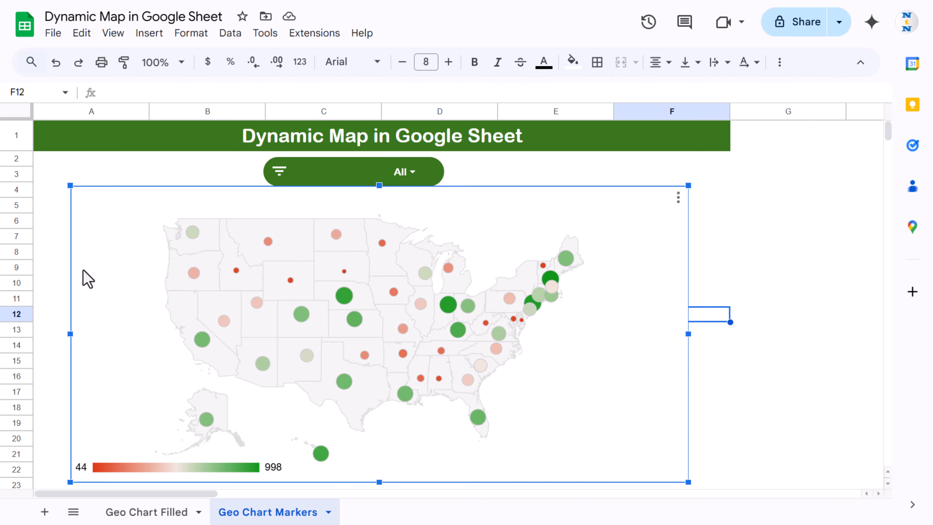
# Copy the whole sales table A27:C77, including its headers, from the Geo Chart Filled sheet.
pyautogui.click(154, 511)
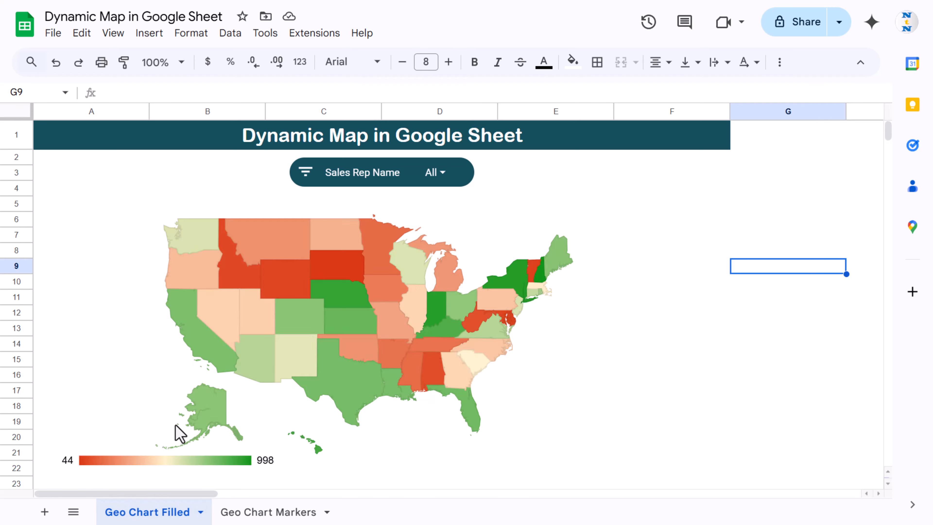
pyautogui.scroll(-5, 177, 431)
pyautogui.click(96, 258)
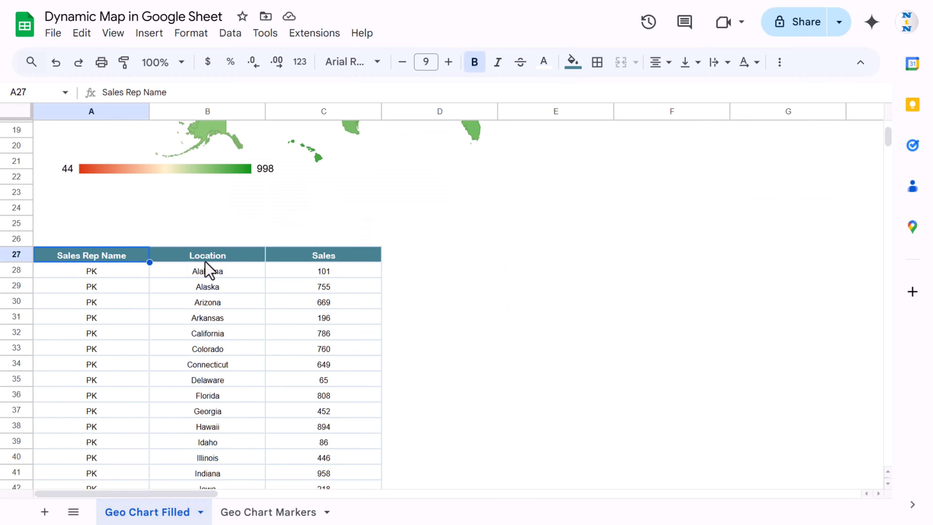
pyautogui.hotkey('ctrl', 'shift', 'Right')
pyautogui.hotkey('ctrl', 'shift', 'Down')
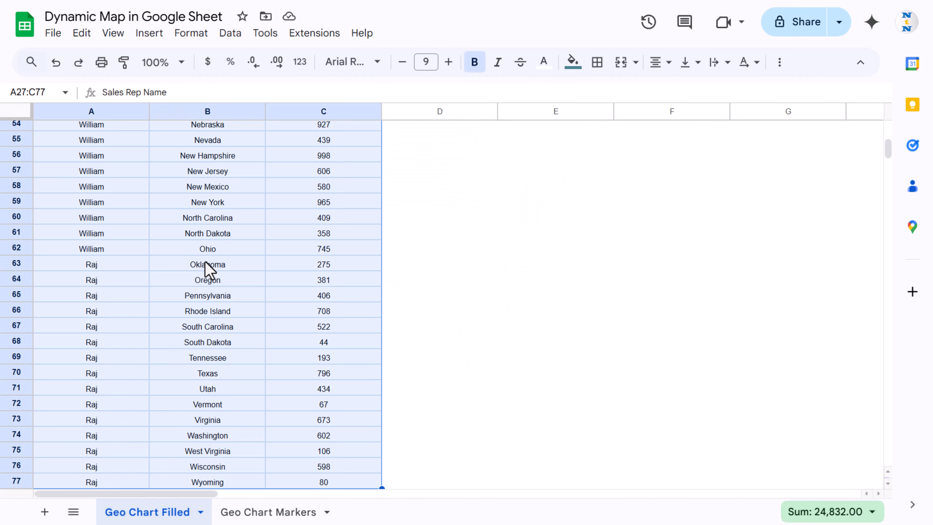
pyautogui.hotkey('ctrl', 'c')
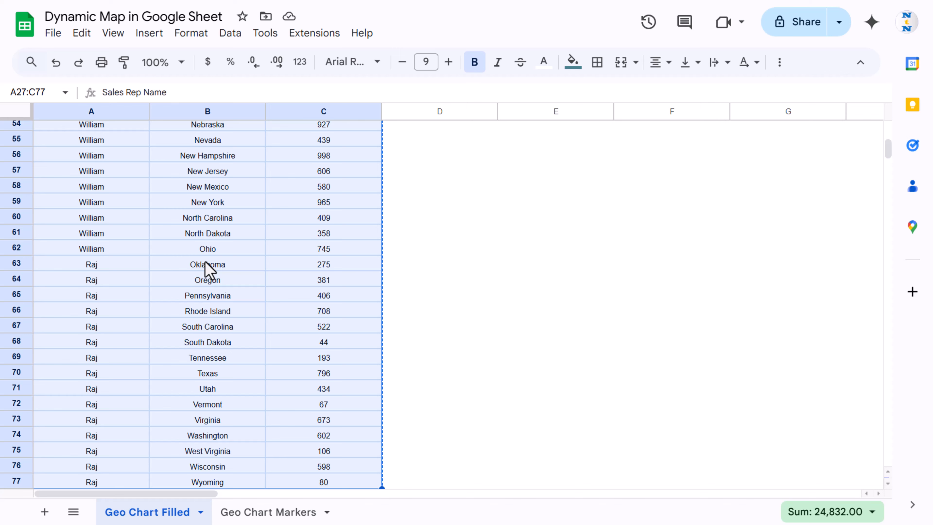
# Create a new blank spreadsheet and paste the copied sales table starting at cell A27.
pyautogui.click(53, 34)
pyautogui.moveTo(129, 71)
pyautogui.click(303, 65)
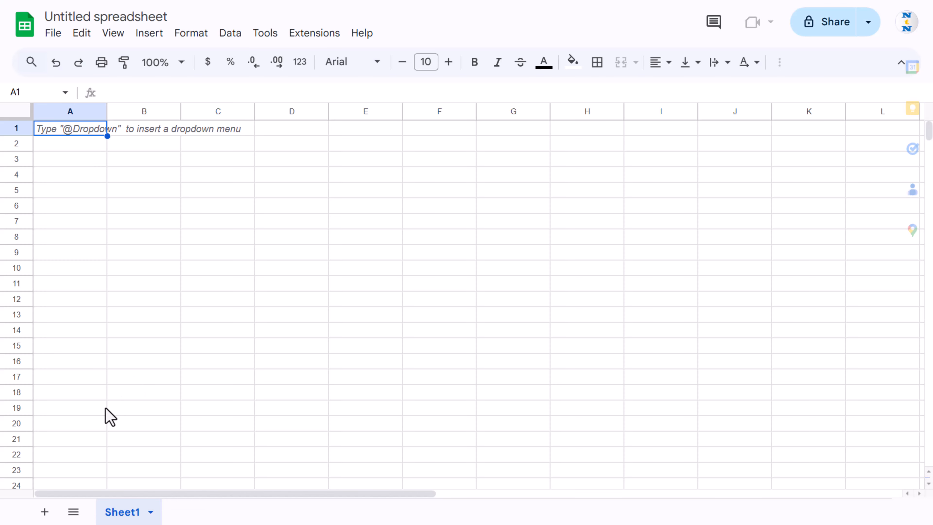
pyautogui.scroll(-2, 104, 411)
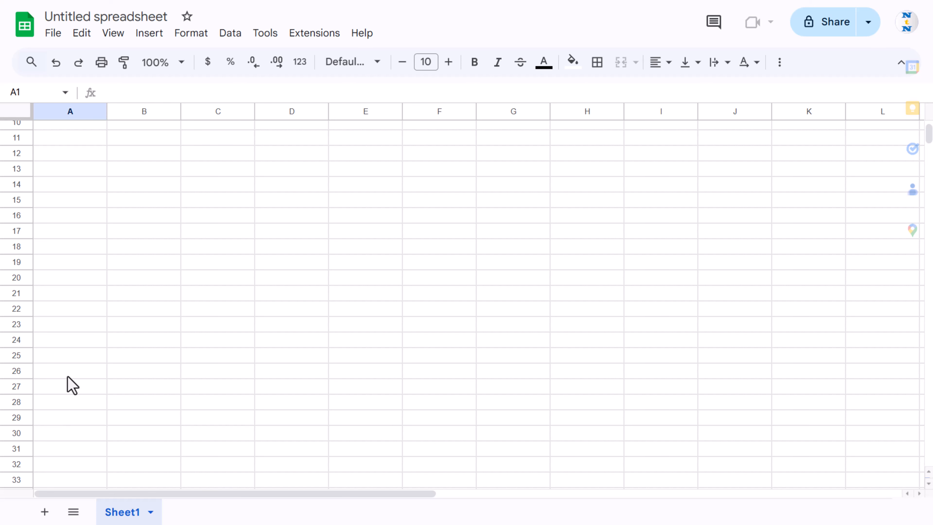
pyautogui.click(61, 388)
pyautogui.hotkey('ctrl', 'v')
# Hide the gridlines on Sheet1 of the new spreadsheet.
pyautogui.scroll(5, 229, 353)
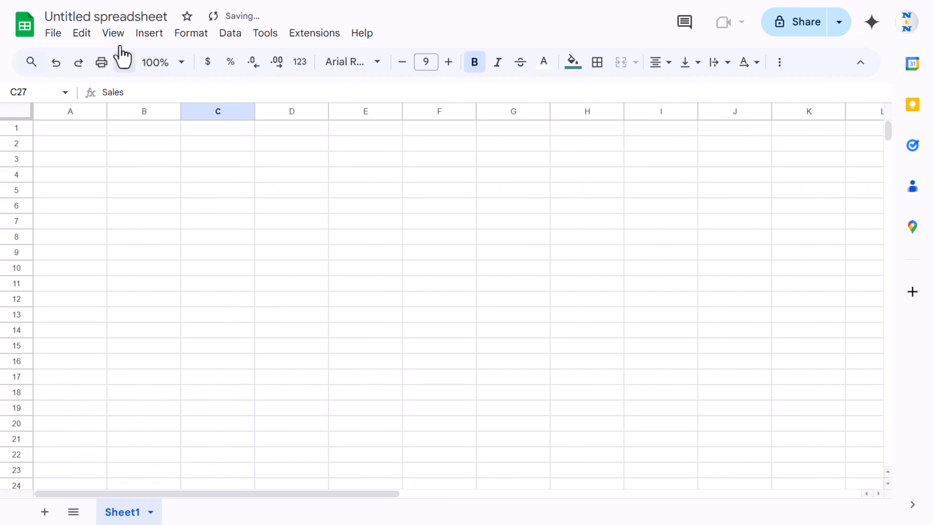
pyautogui.click(114, 34)
pyautogui.moveTo(158, 64)
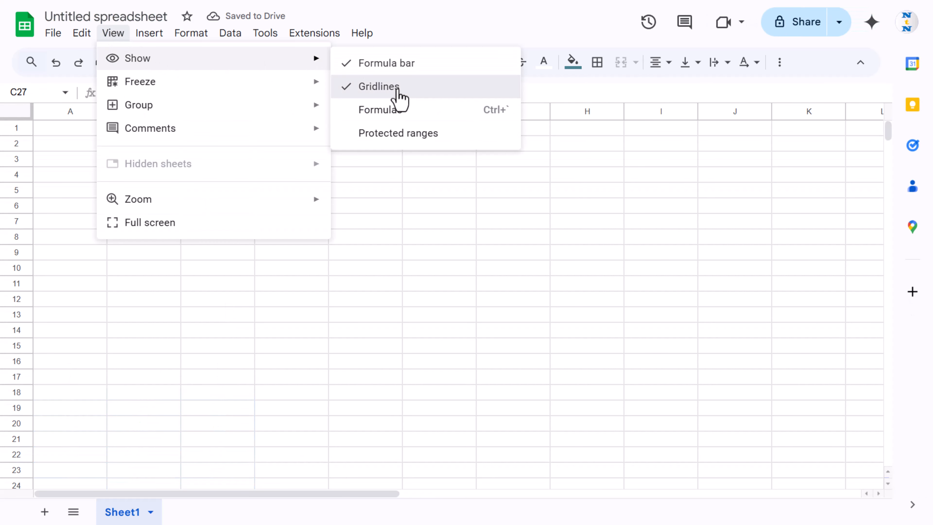
pyautogui.click(389, 88)
pyautogui.click(343, 241)
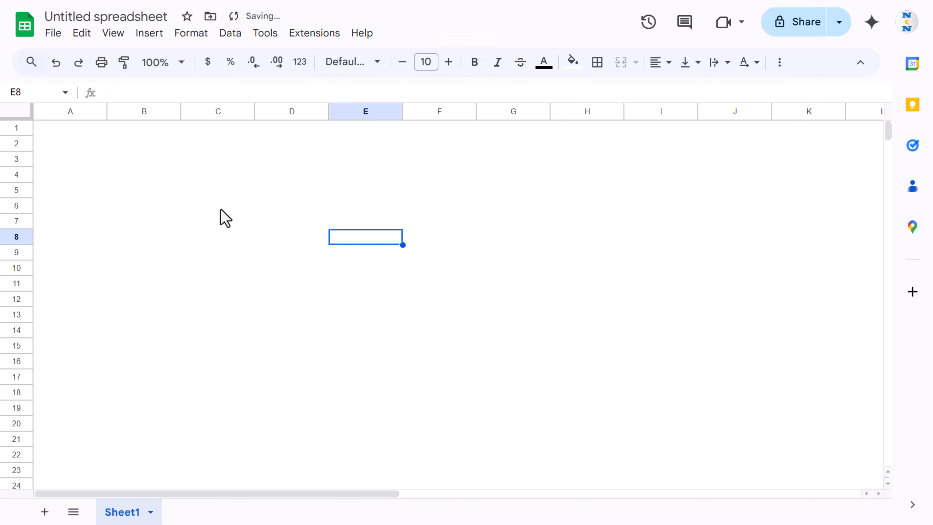
# Add a slicer for the table A27:C77 and place it beside the table's header row.
pyautogui.scroll(-5, 223, 216)
pyautogui.click(188, 174)
pyautogui.hotkey('ctrl', 'a')
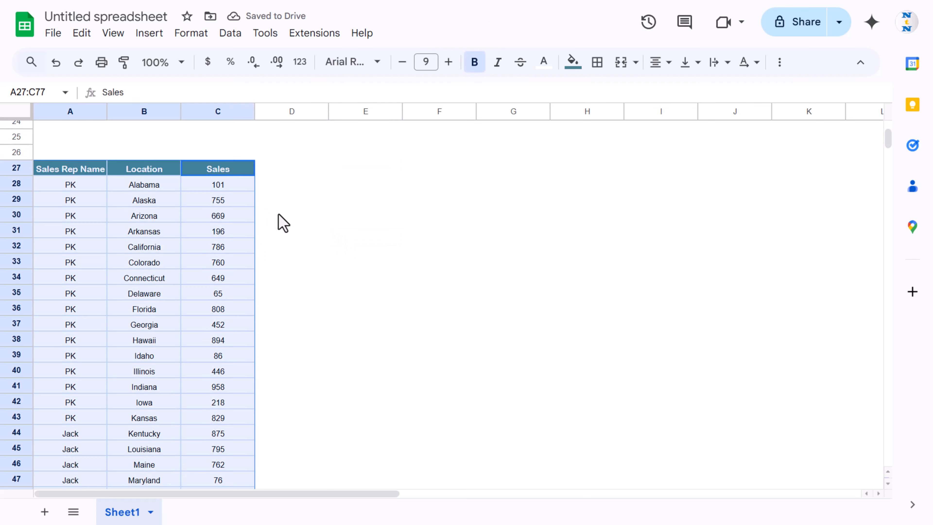
pyautogui.click(227, 36)
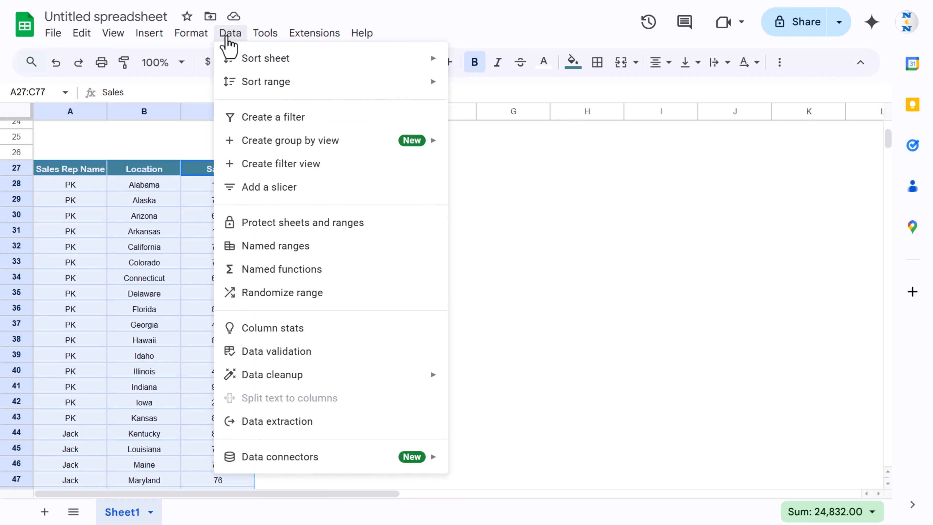
pyautogui.click(296, 188)
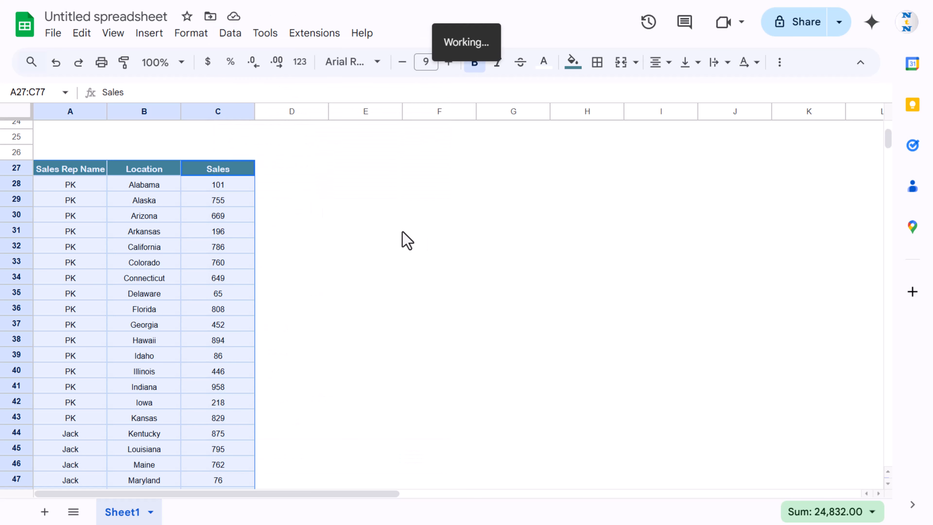
pyautogui.moveTo(351, 287); pyautogui.dragTo(404, 186)
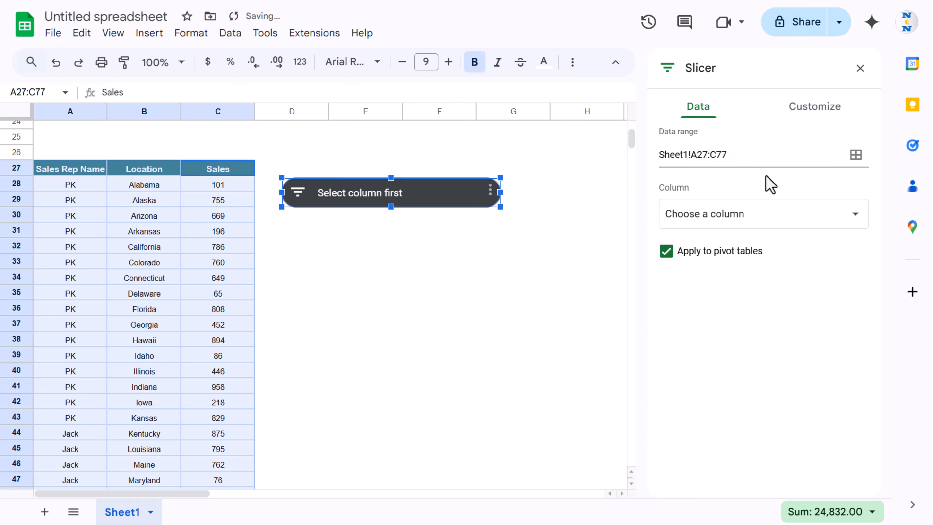
# Set the slicer's column to Sales Rep Name and close its settings.
pyautogui.click(725, 219)
pyautogui.click(725, 220)
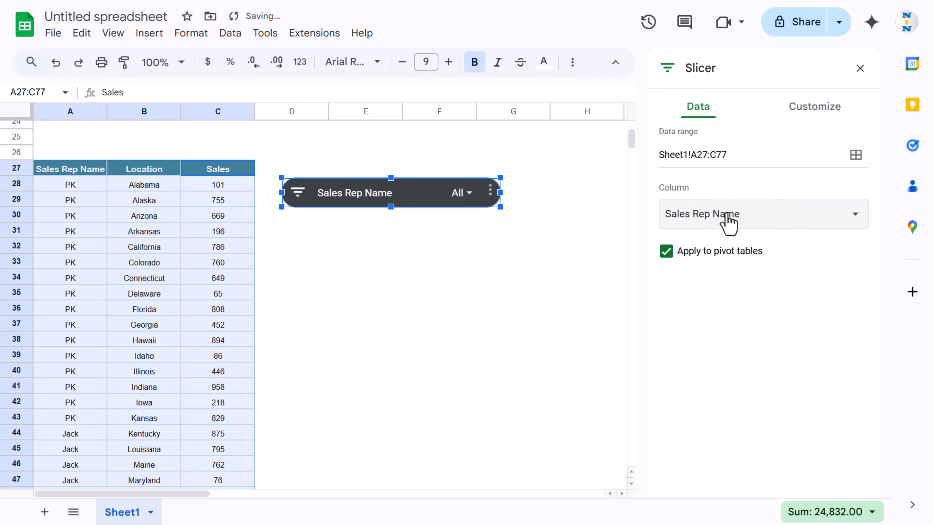
pyautogui.click(726, 218)
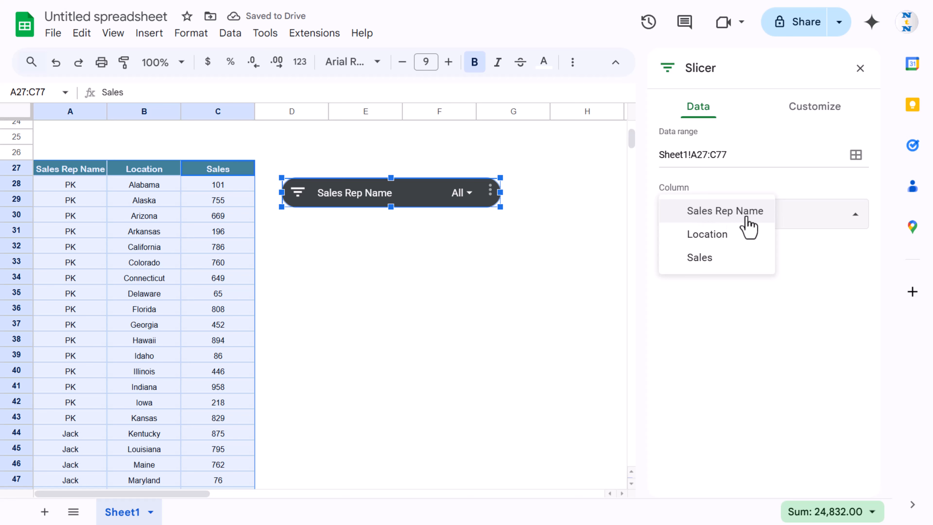
pyautogui.click(738, 216)
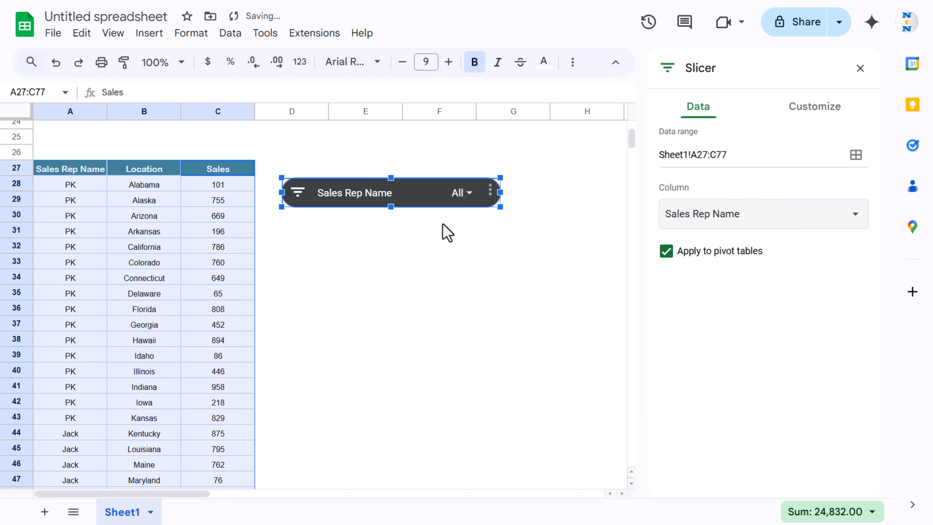
pyautogui.click(440, 246)
# Filter the table to only the third listed sales rep with the slicer and select the filtered rows A63:C77.
pyautogui.click(462, 192)
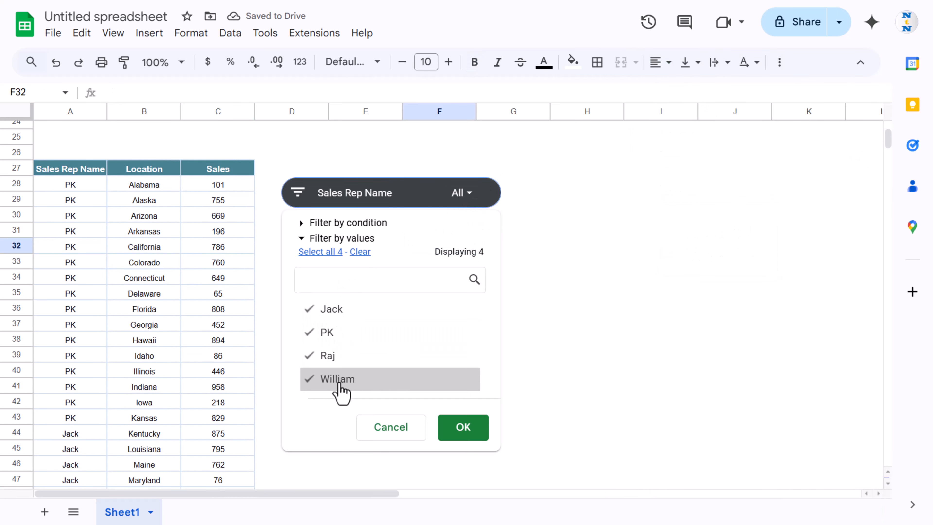
pyautogui.click(364, 254)
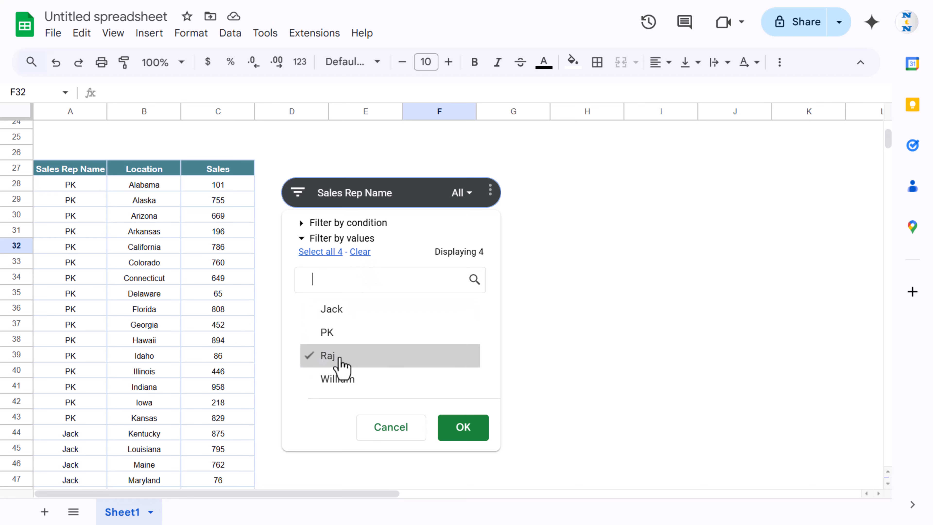
pyautogui.click(463, 428)
pyautogui.moveTo(65, 186); pyautogui.dragTo(210, 413)
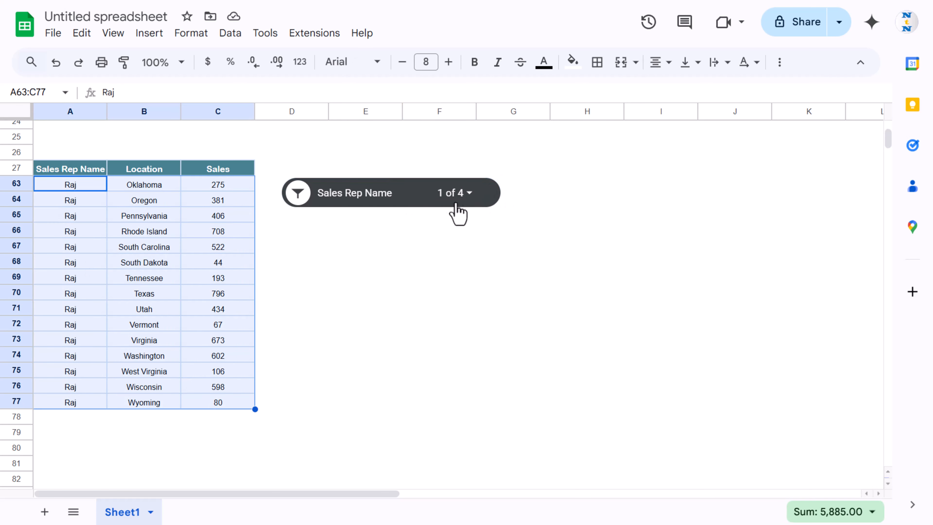
pyautogui.click(464, 195)
pyautogui.click(360, 252)
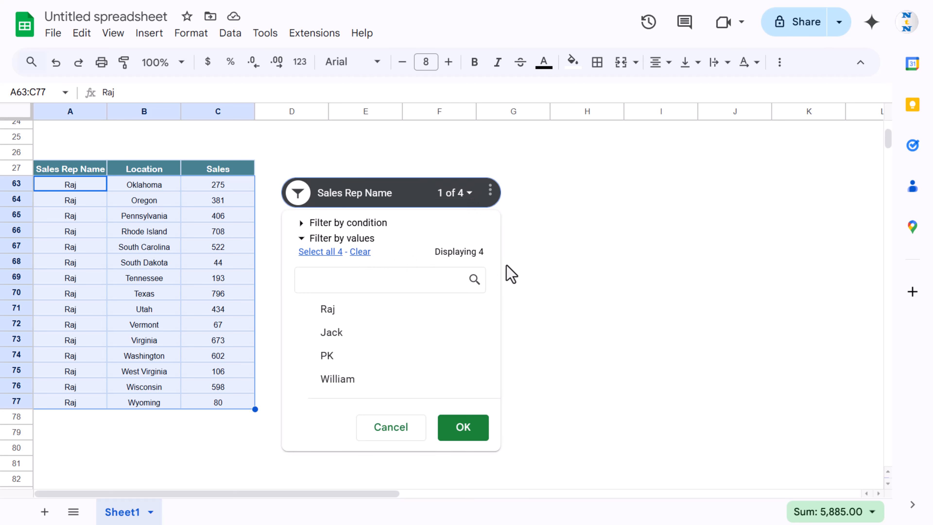
pyautogui.click(575, 266)
# Move the Sales Rep Name slicer up to rows 1 to 3, spanning columns C to F.
pyautogui.click(389, 195)
pyautogui.scroll(5, 325, 164)
pyautogui.moveTo(390, 195); pyautogui.dragTo(305, 144)
# Select all four sales reps in the Sales Rep Name slicer and apply the filter.
pyautogui.click(287, 205)
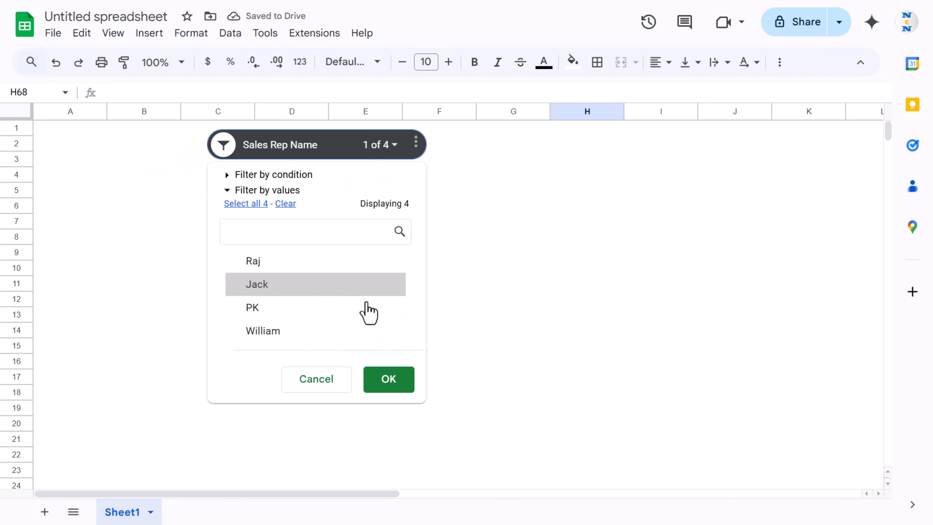
pyautogui.click(253, 205)
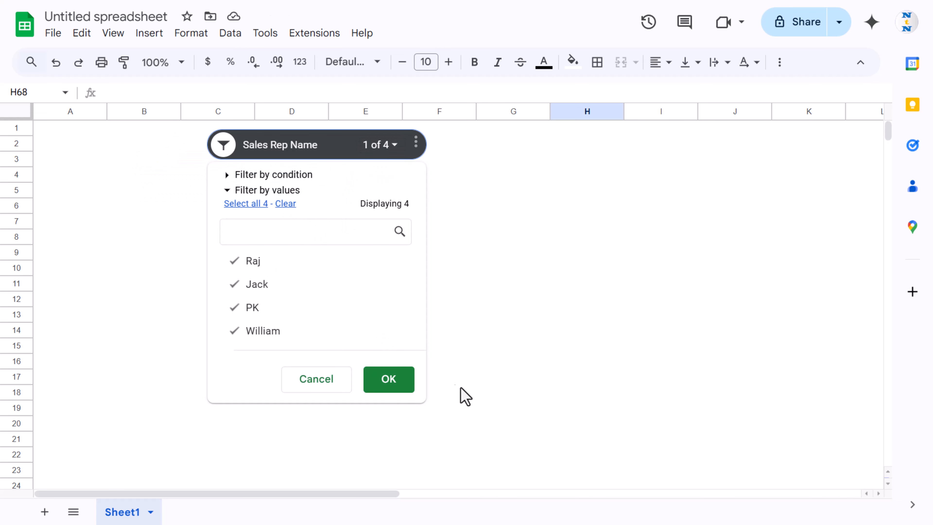
pyautogui.click(400, 382)
pyautogui.click(442, 253)
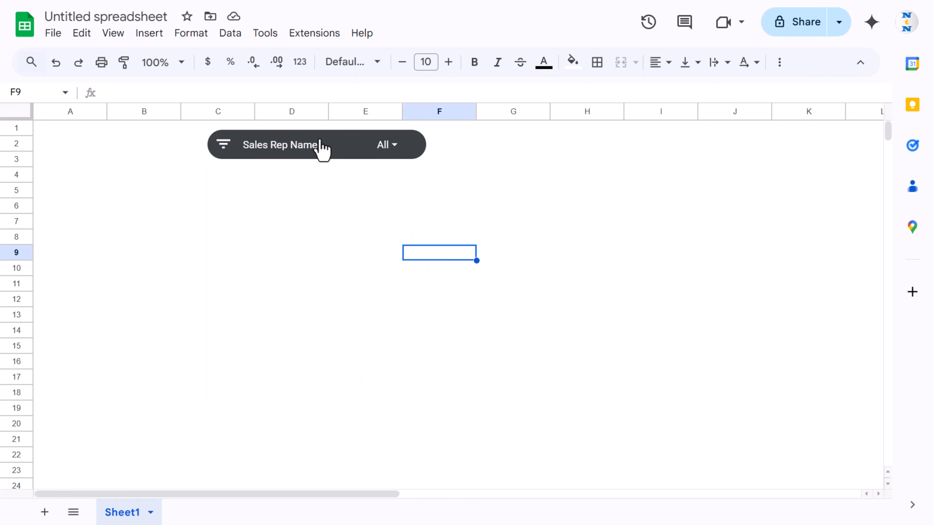
# Set the Sales Rep Name slicer's background color to dark green.
pyautogui.click(352, 148)
pyautogui.doubleClick(265, 155)
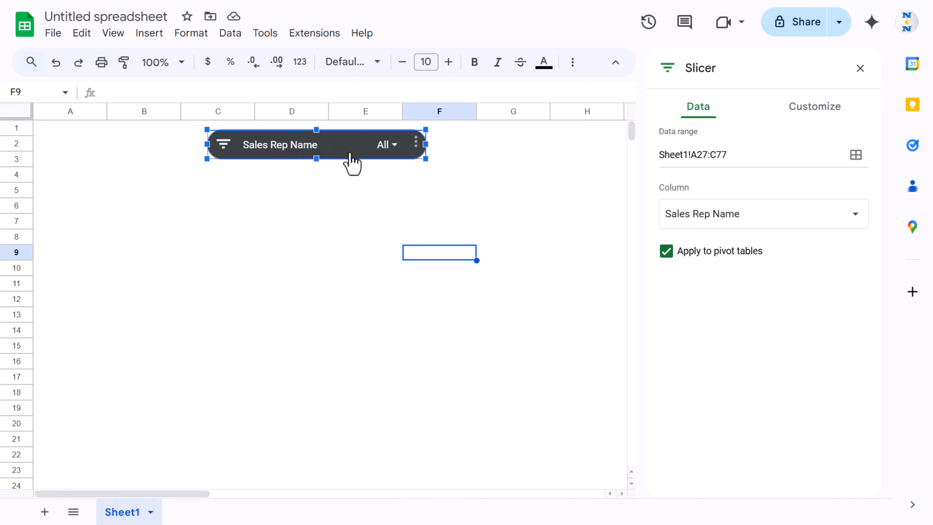
pyautogui.click(813, 112)
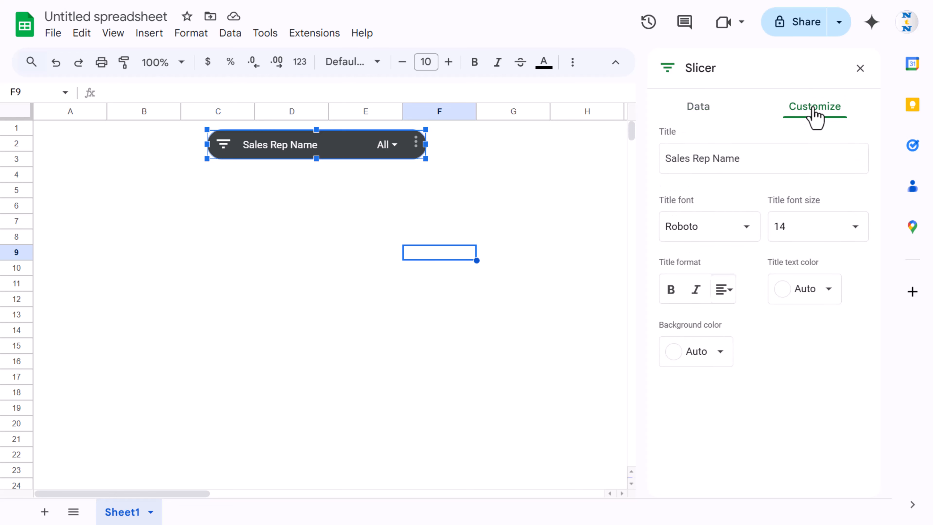
pyautogui.click(721, 352)
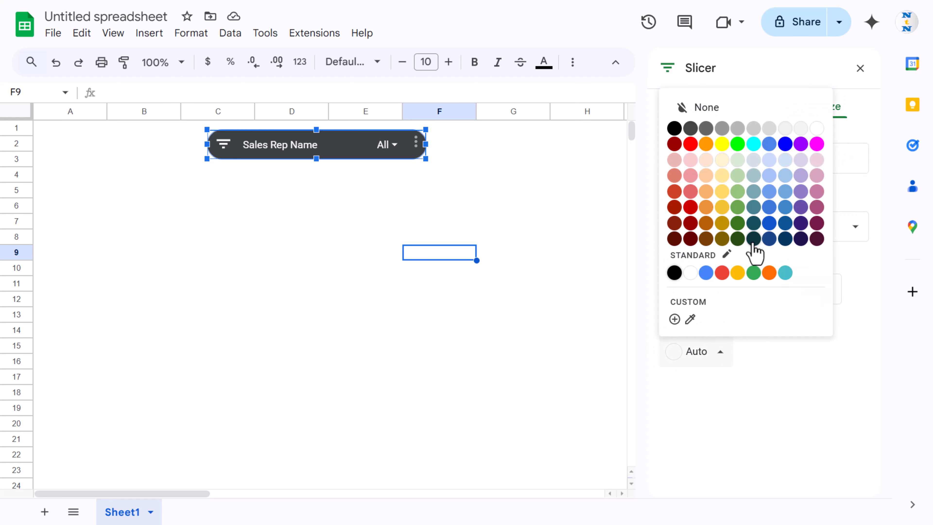
pyautogui.click(737, 223)
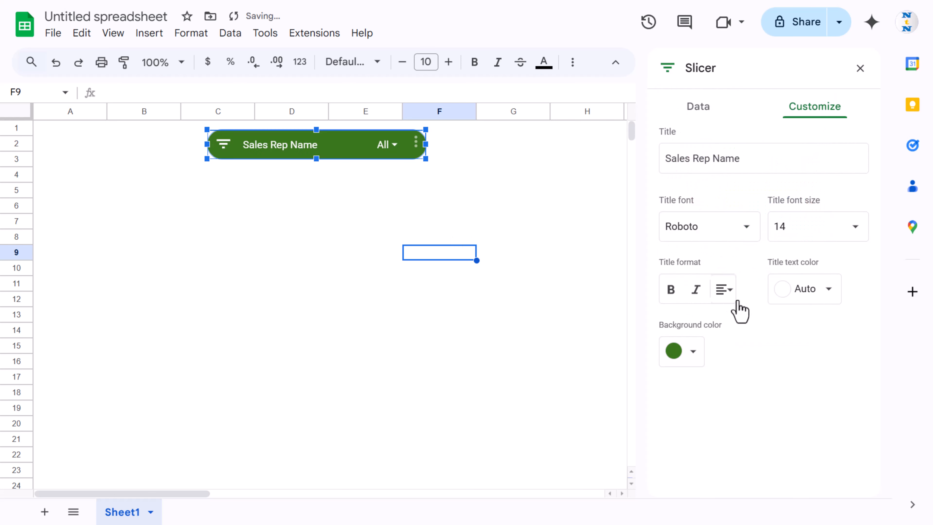
# Try title font size 12 on the slicer and set it back to 14, leaving the title text color on Auto.
pyautogui.click(827, 294)
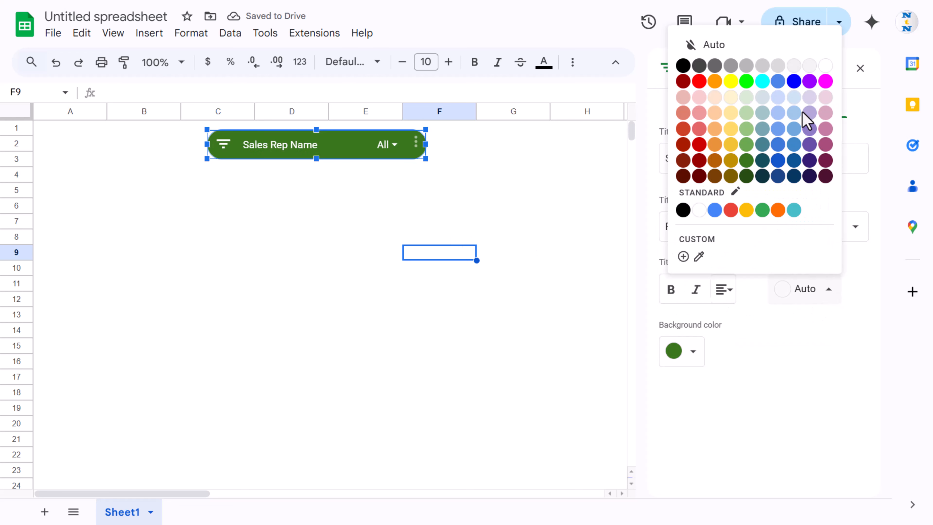
pyautogui.click(823, 389)
pyautogui.click(852, 232)
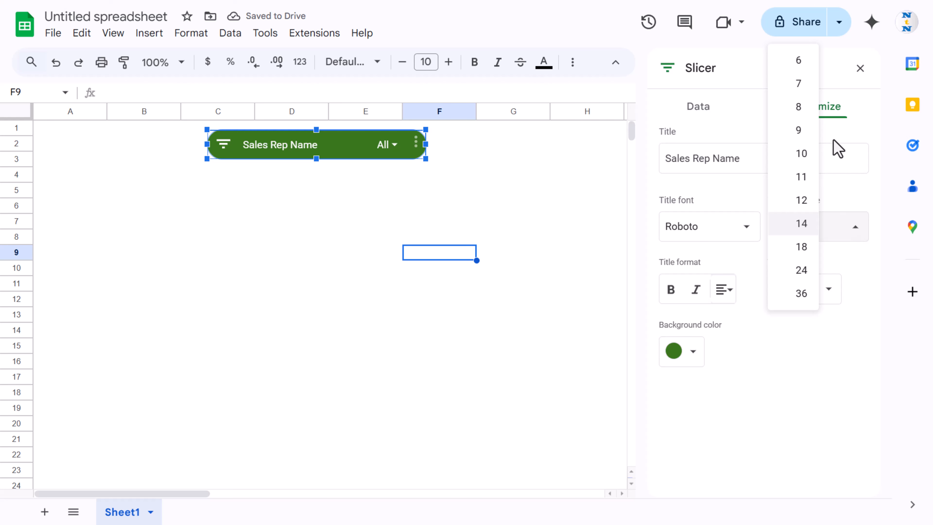
pyautogui.click(804, 201)
pyautogui.click(852, 236)
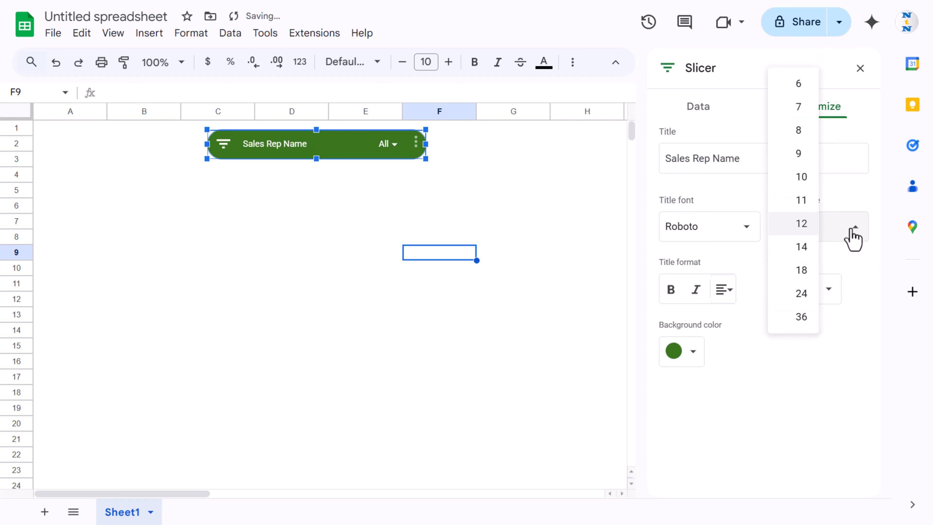
pyautogui.click(804, 244)
# Close the slicer's settings and shift the slicer slightly to the right within columns C to F.
pyautogui.click(492, 196)
pyautogui.click(468, 212)
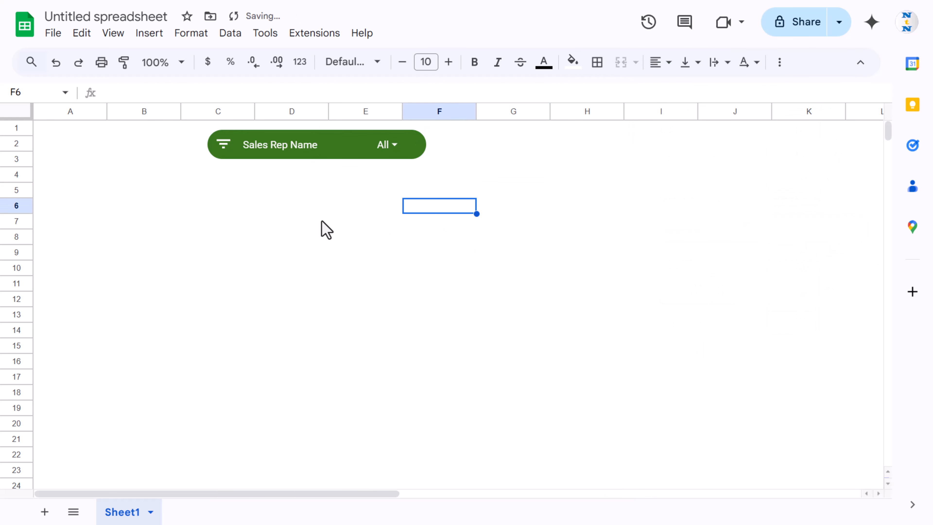
pyautogui.moveTo(276, 151); pyautogui.dragTo(291, 139)
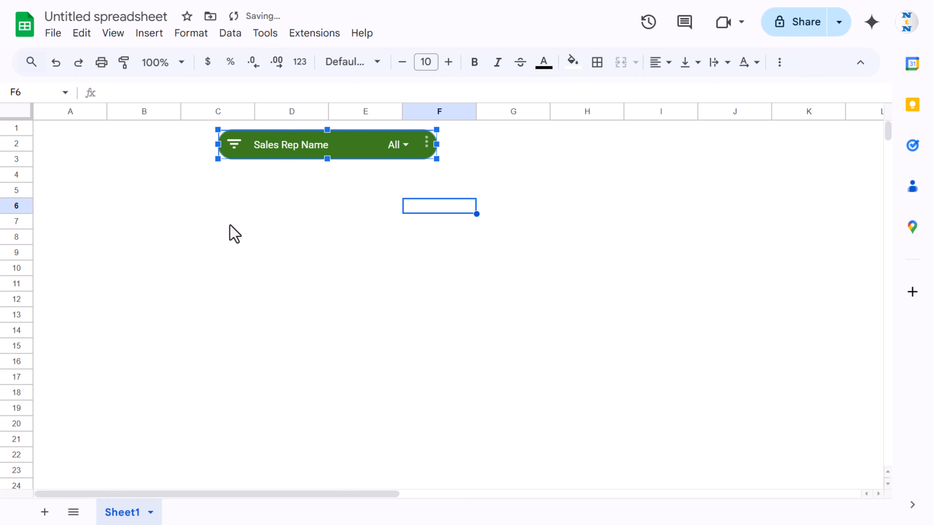
pyautogui.click(230, 225)
# Insert a chart from the Location and Sales columns, range B27:C77.
pyautogui.scroll(-5, 257, 261)
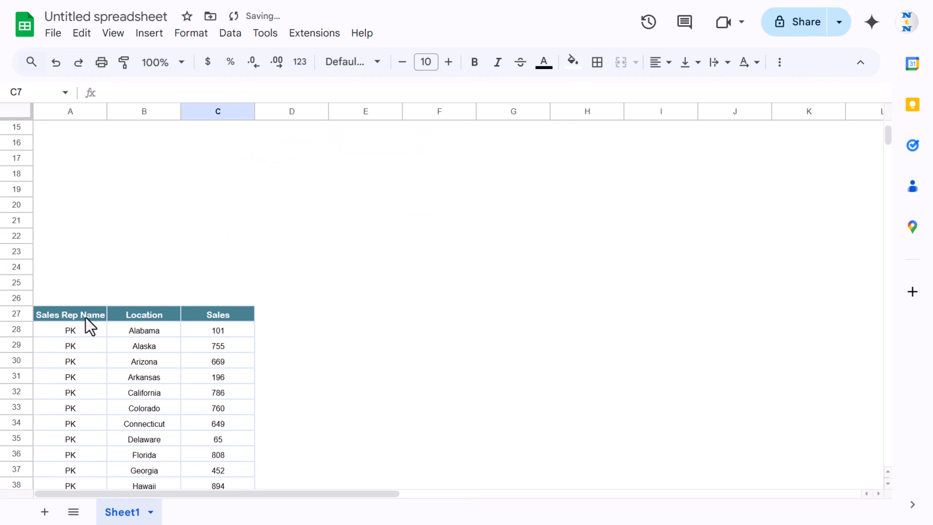
pyautogui.click(161, 318)
pyautogui.hotkey('shift', 'Right')
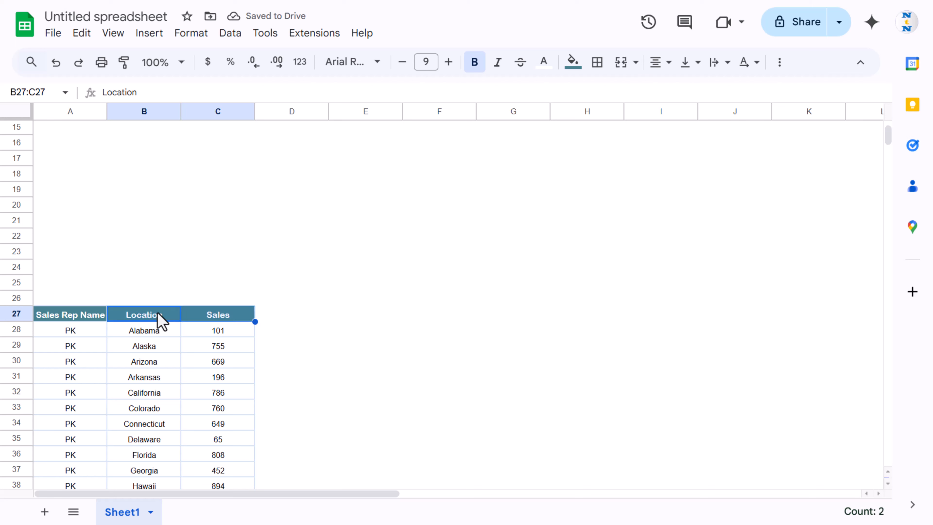
pyautogui.hotkey('ctrl', 'shift', 'Down')
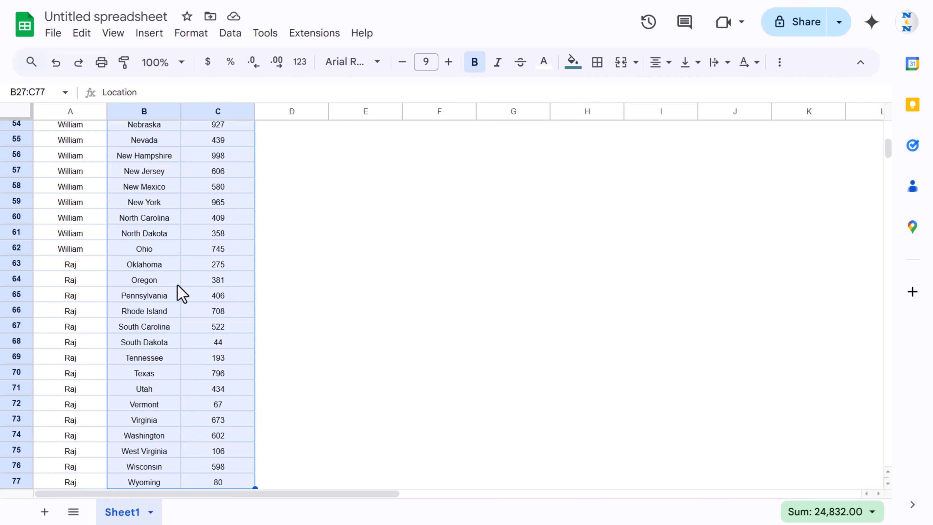
pyautogui.click(149, 33)
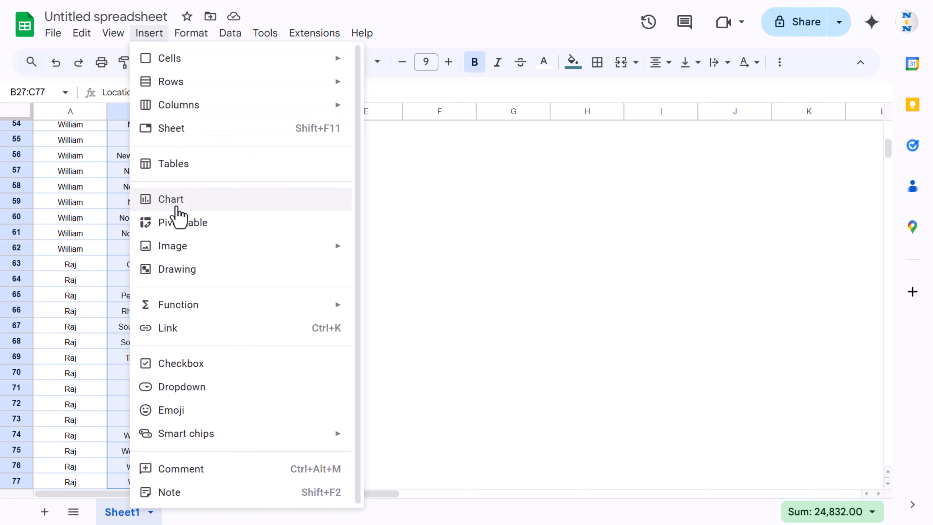
pyautogui.click(261, 205)
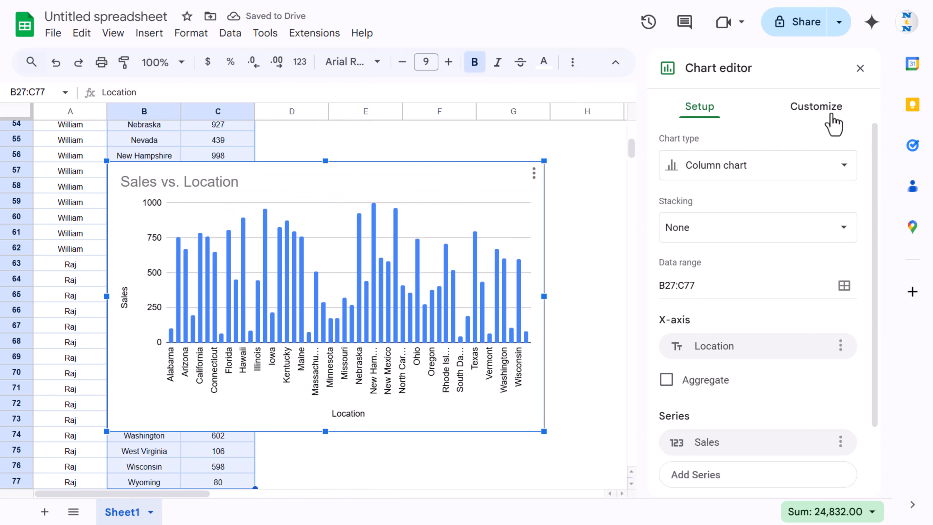
# Change the chart type from column chart to Geo chart.
pyautogui.click(732, 167)
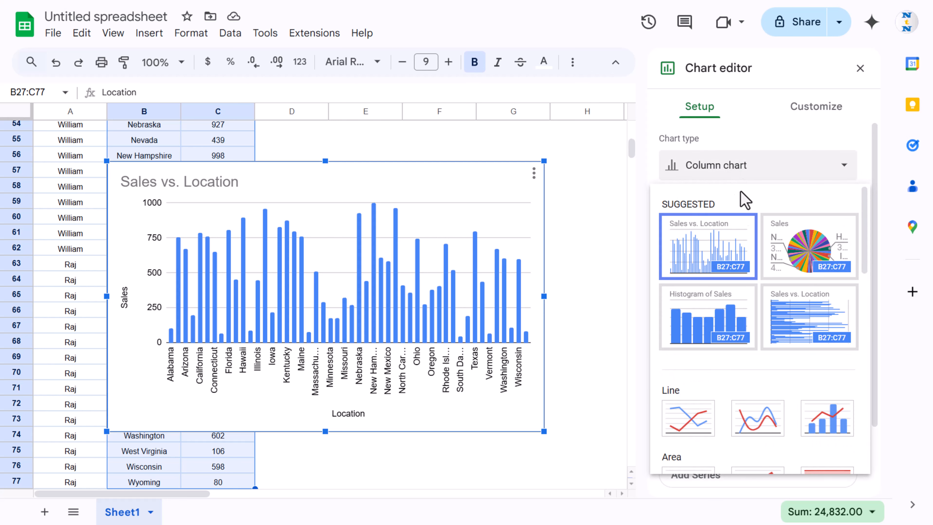
pyautogui.scroll(-10, 735, 277)
pyautogui.scroll(-1, 736, 275)
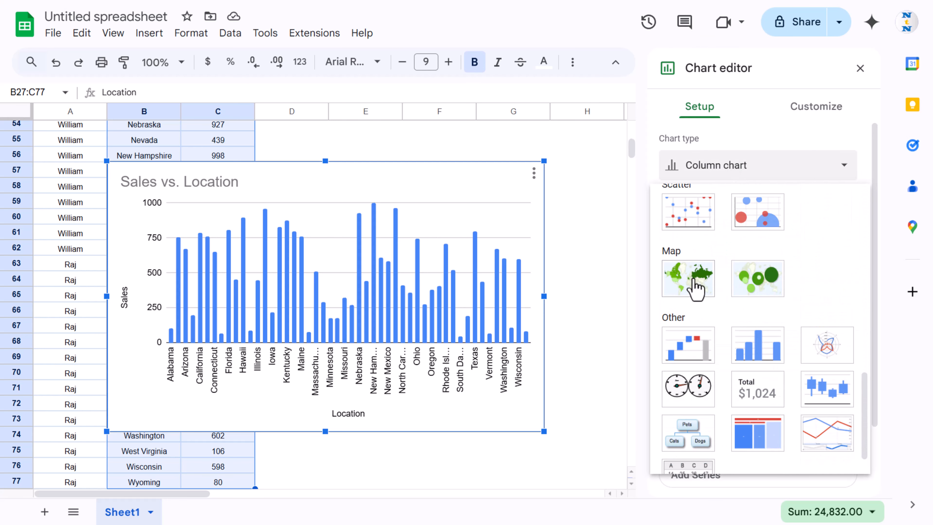
pyautogui.click(695, 289)
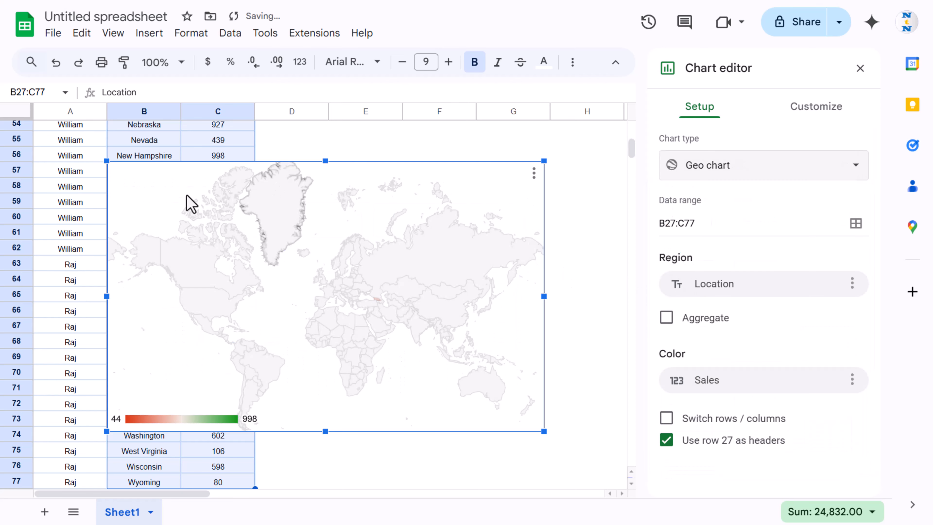
# Move the geo chart up the sheet so its upper edge sits at about row 50.
pyautogui.moveTo(407, 169); pyautogui.dragTo(436, 167)
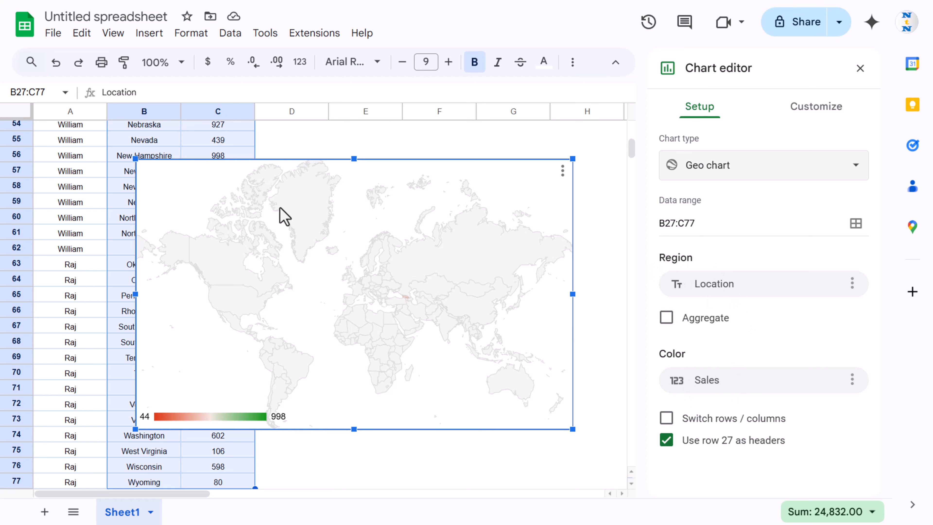
pyautogui.scroll(3, 154, 160)
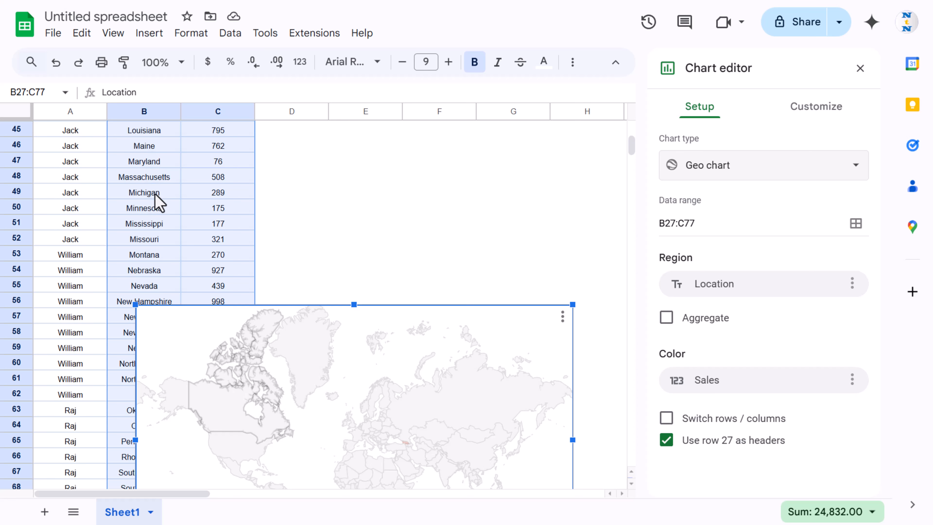
pyautogui.moveTo(358, 313); pyautogui.dragTo(368, 218)
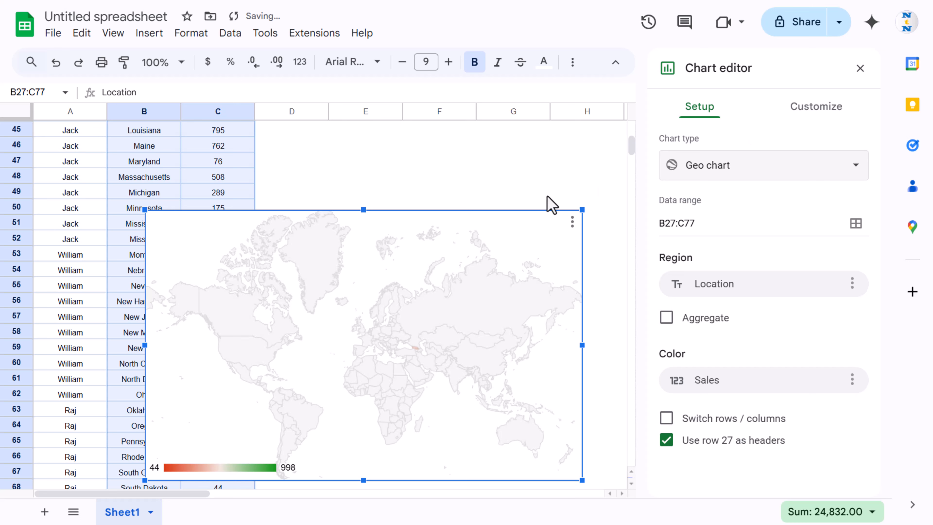
# Set the geo chart's region to United States.
pyautogui.click(815, 116)
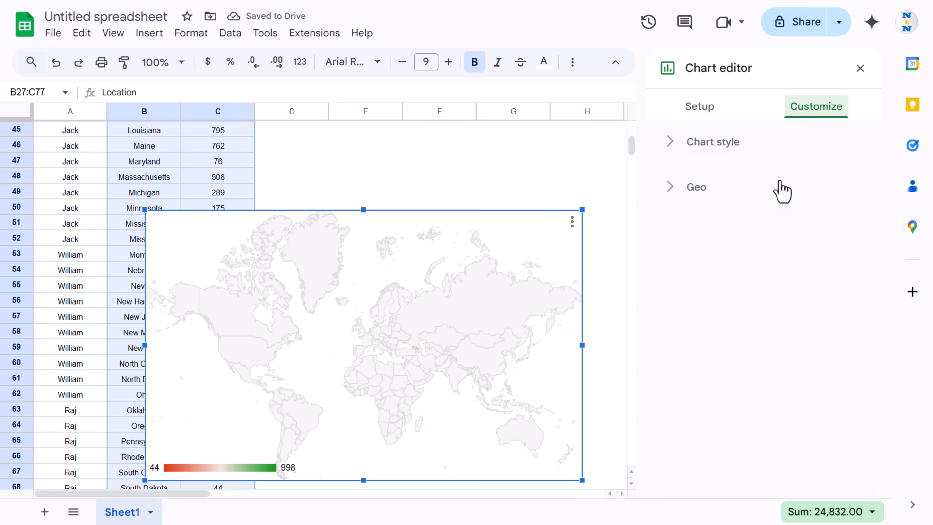
pyautogui.click(700, 196)
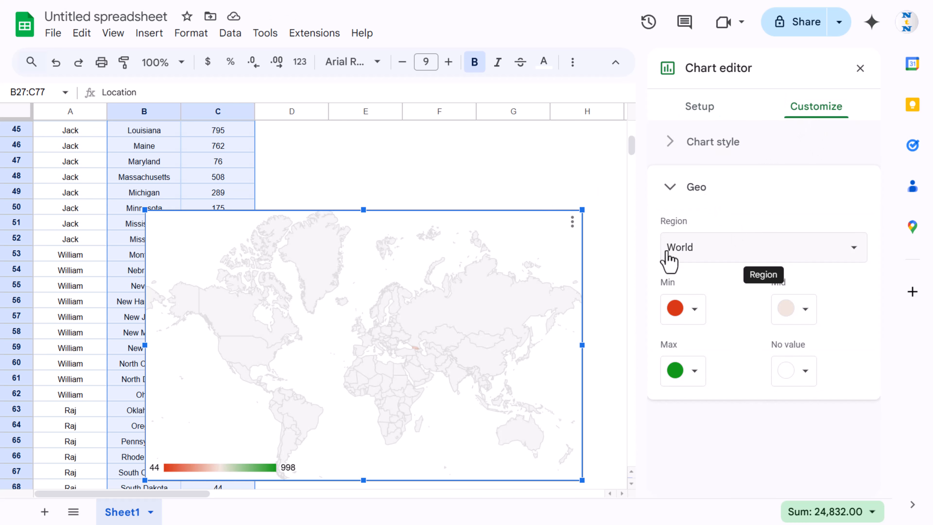
pyautogui.click(712, 259)
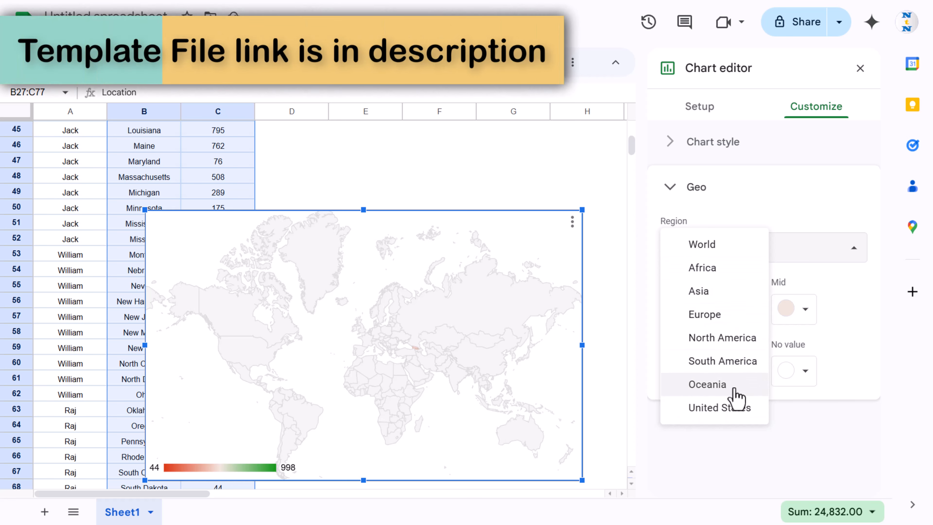
pyautogui.click(720, 407)
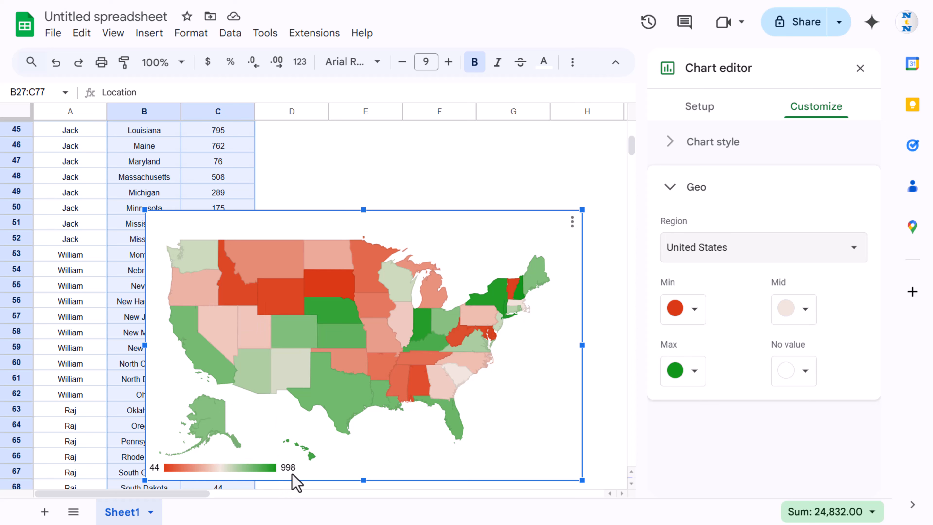
# Move the US map chart up directly below the slicer and enlarge it to reach column H and row 24.
pyautogui.moveTo(495, 234); pyautogui.dragTo(500, 132)
pyautogui.scroll(3, 480, 230)
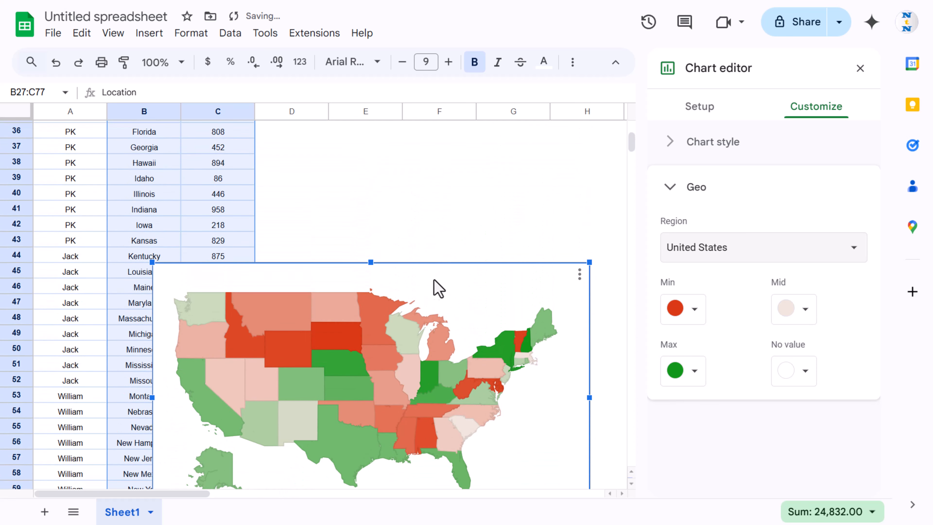
pyautogui.moveTo(434, 281); pyautogui.dragTo(434, 106)
pyautogui.scroll(3, 435, 185)
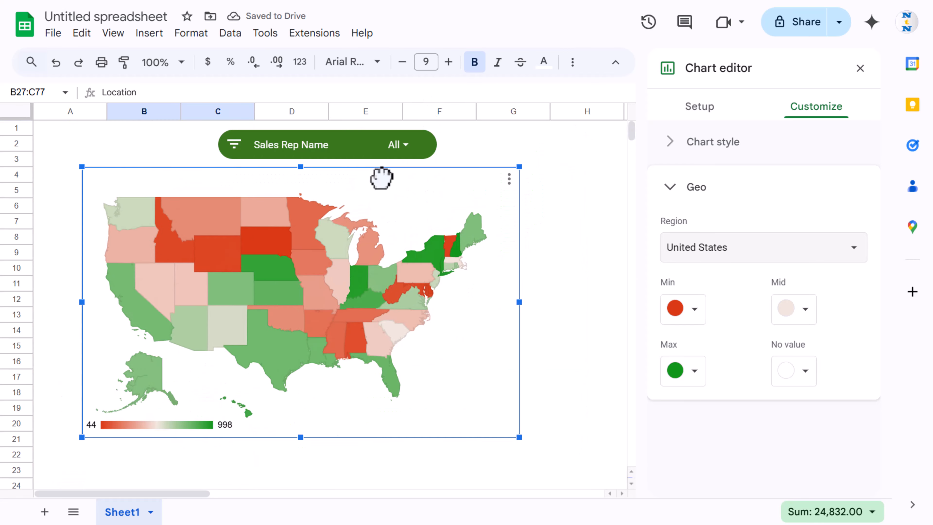
pyautogui.moveTo(382, 179); pyautogui.dragTo(381, 178)
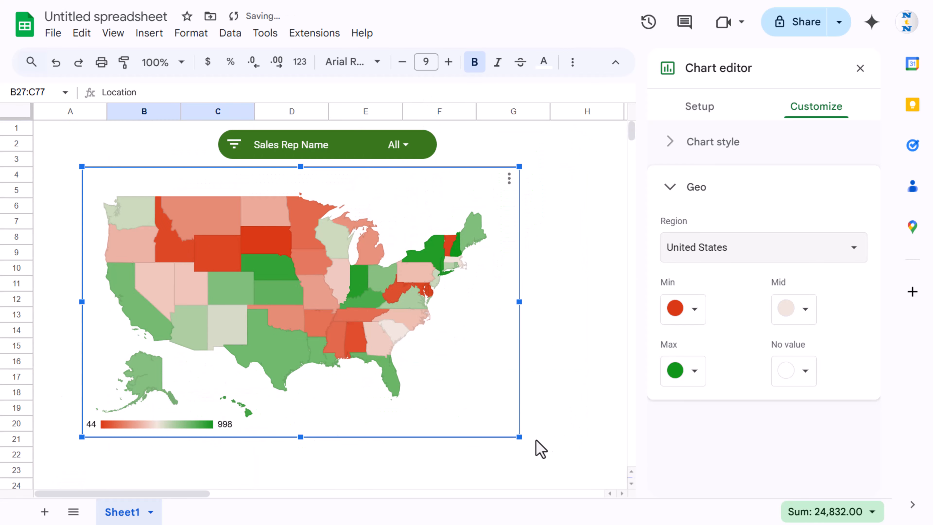
pyautogui.moveTo(518, 438); pyautogui.dragTo(594, 482)
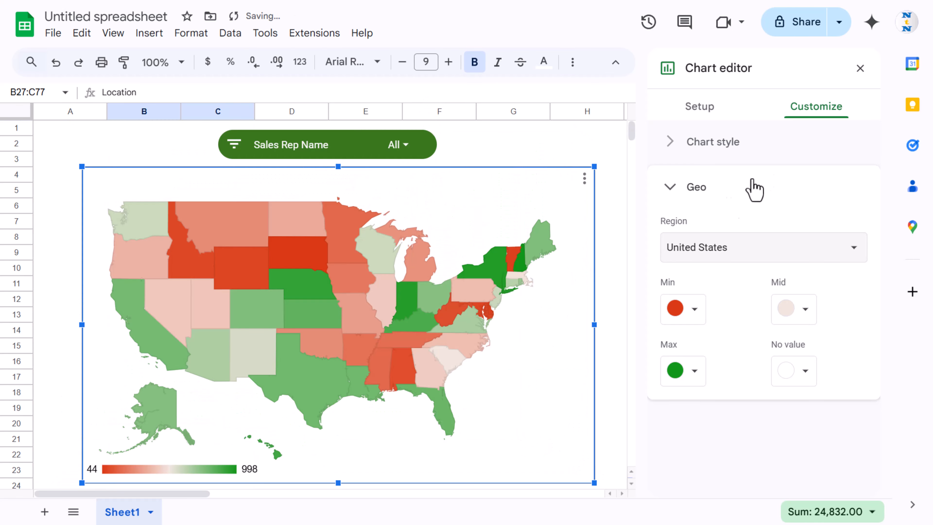
pyautogui.click(497, 143)
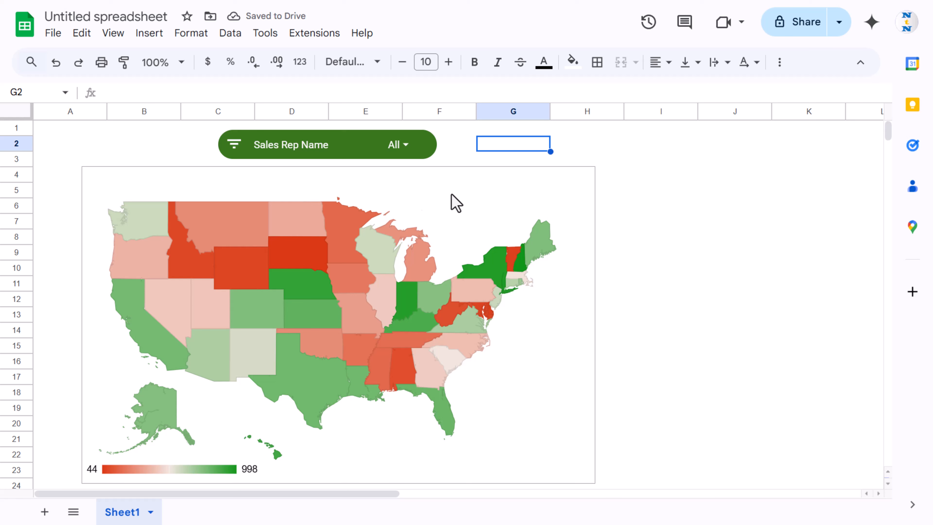
# Remove the geo chart's border by setting its chart border color to None.
pyautogui.doubleClick(481, 188)
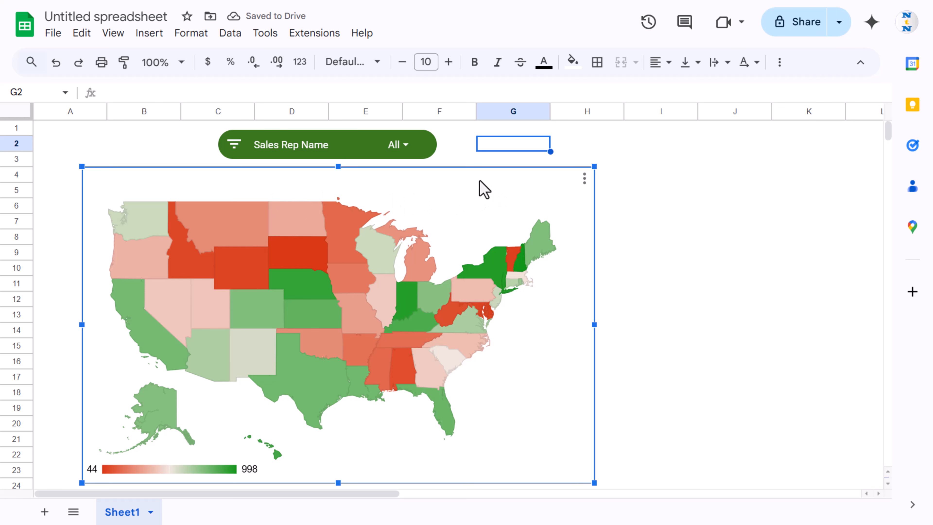
pyautogui.click(809, 112)
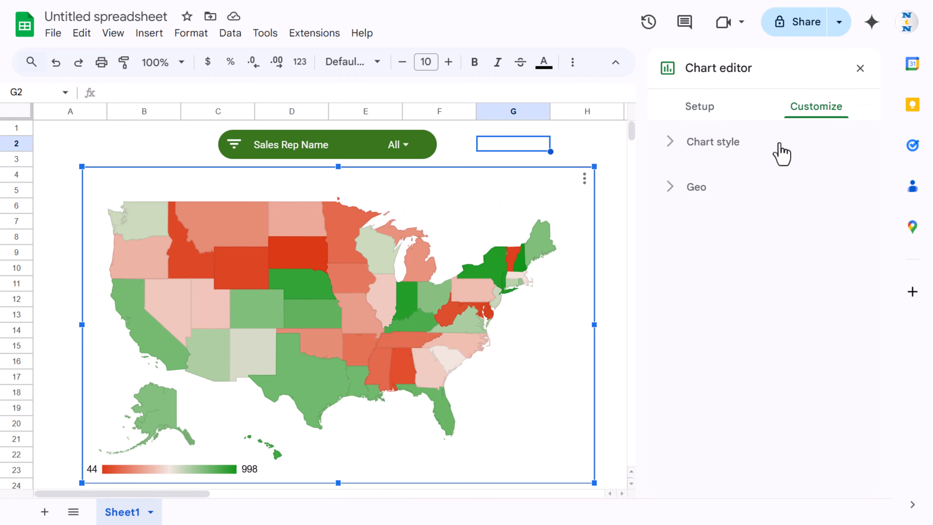
pyautogui.click(708, 147)
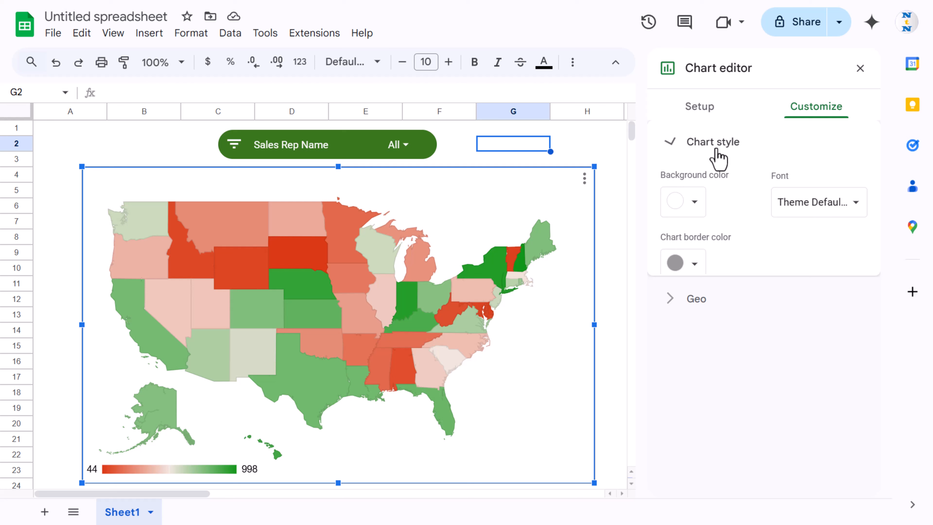
pyautogui.click(699, 271)
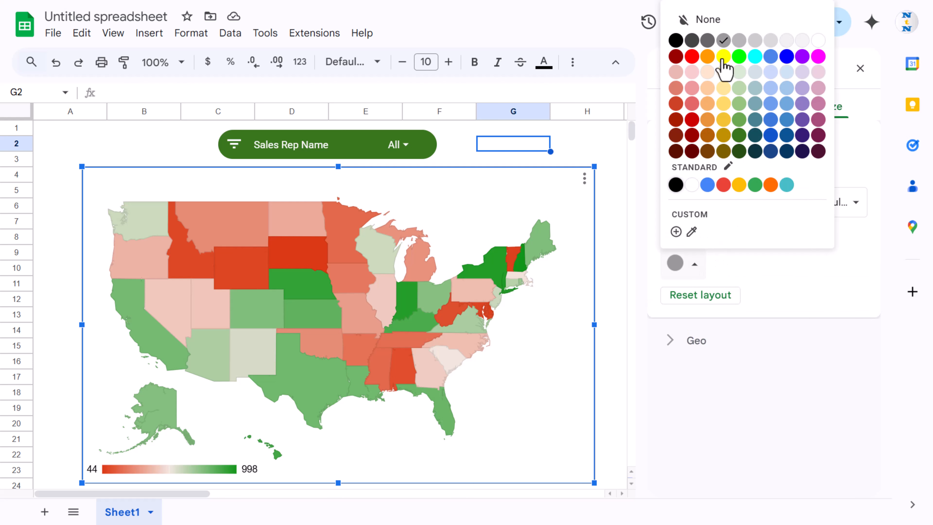
pyautogui.click(717, 22)
pyautogui.click(588, 128)
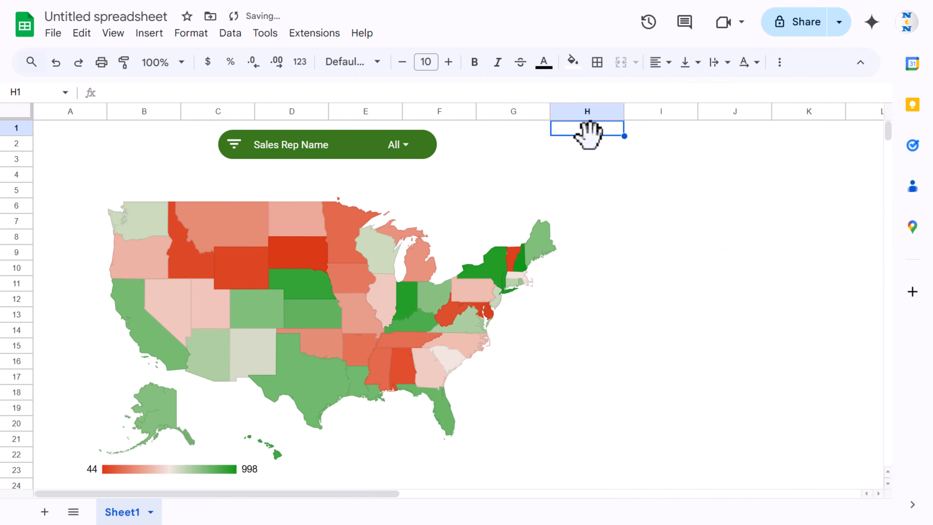
pyautogui.click(406, 211)
pyautogui.click(489, 135)
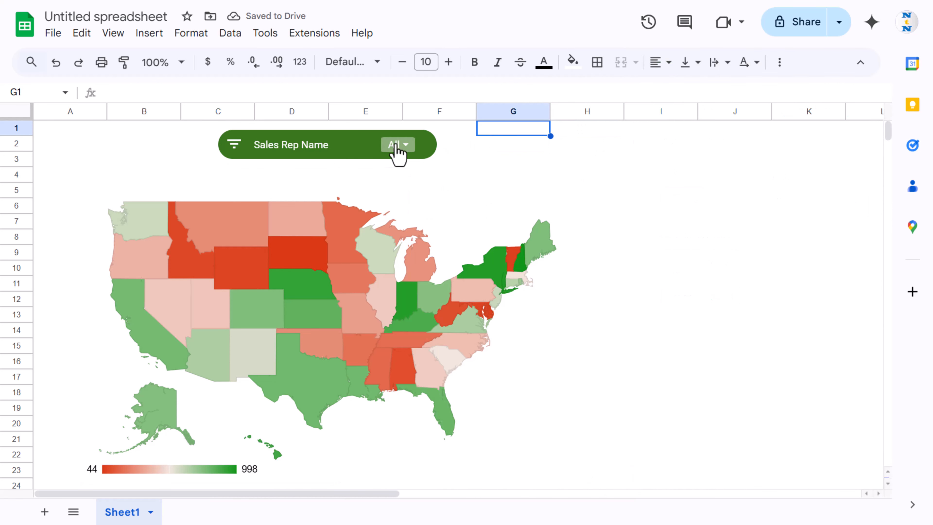
# Filter the Sales Rep Name slicer to only the first sales rep in its value list.
pyautogui.click(398, 144)
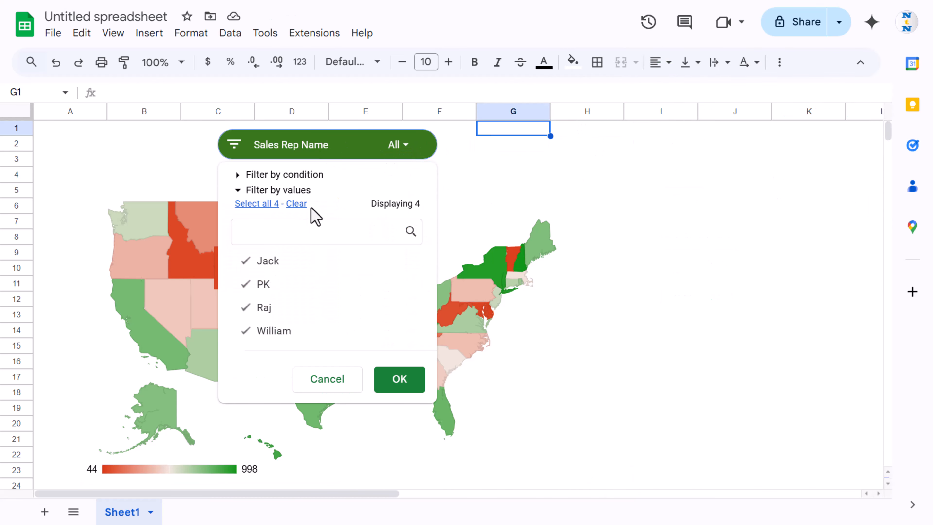
pyautogui.click(299, 204)
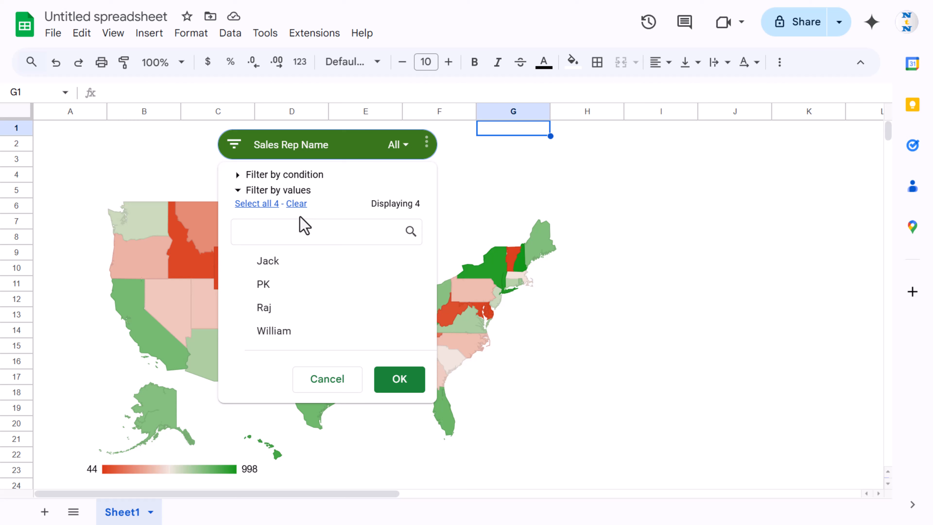
pyautogui.click(270, 261)
pyautogui.click(399, 382)
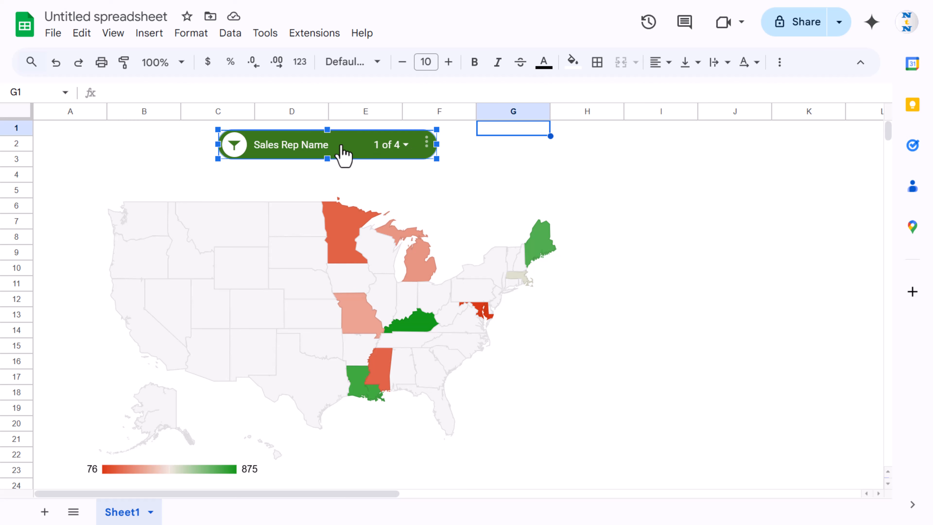
# Add the second listed sales rep to the slicer's selected values.
pyautogui.click(404, 147)
pyautogui.click(275, 292)
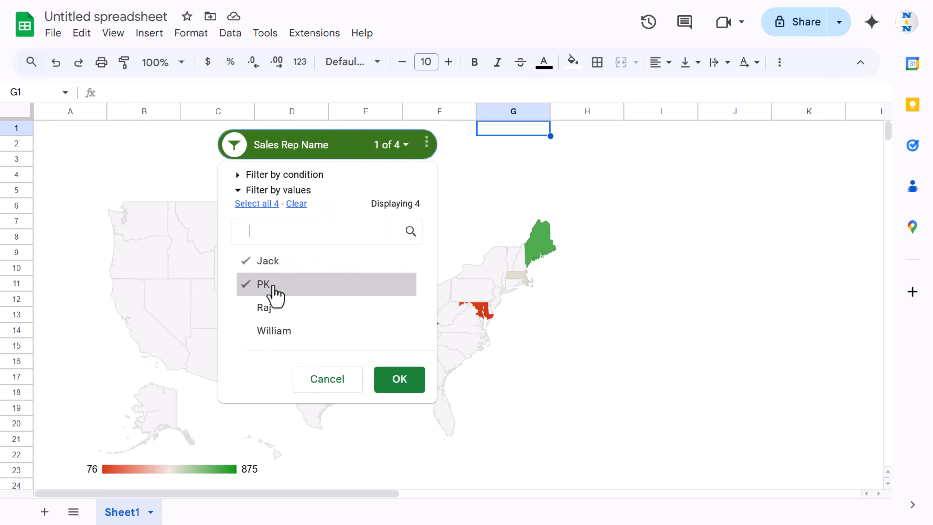
pyautogui.click(398, 382)
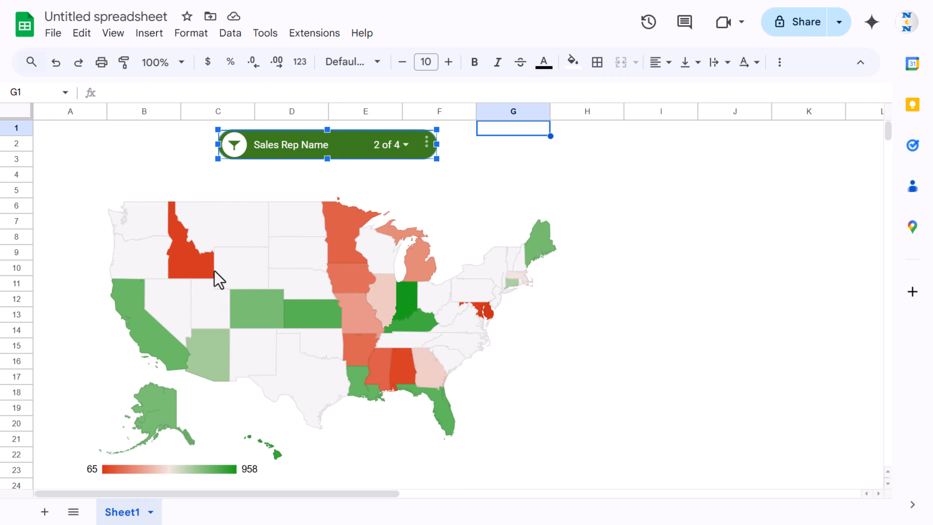
# Add the last two listed sales reps to the slicer so all four reps are selected.
pyautogui.click(397, 147)
pyautogui.click(264, 309)
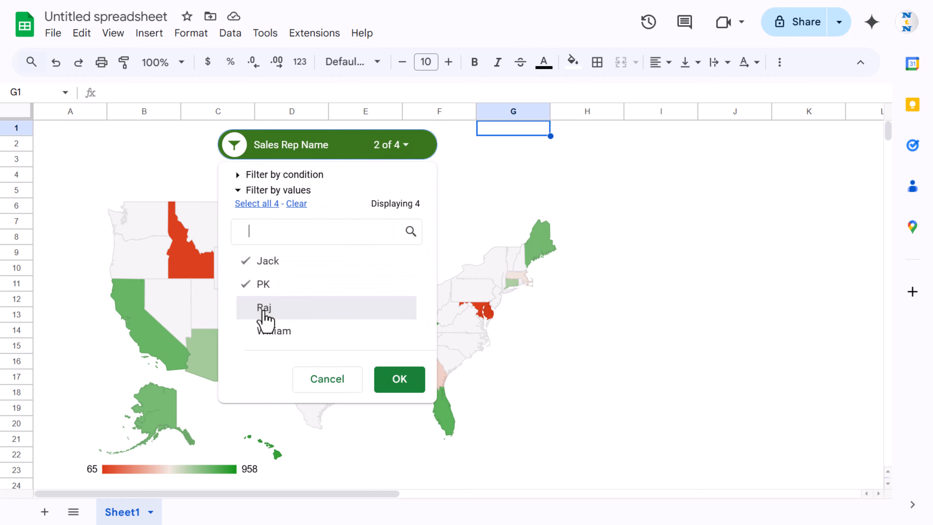
pyautogui.click(290, 332)
pyautogui.click(385, 385)
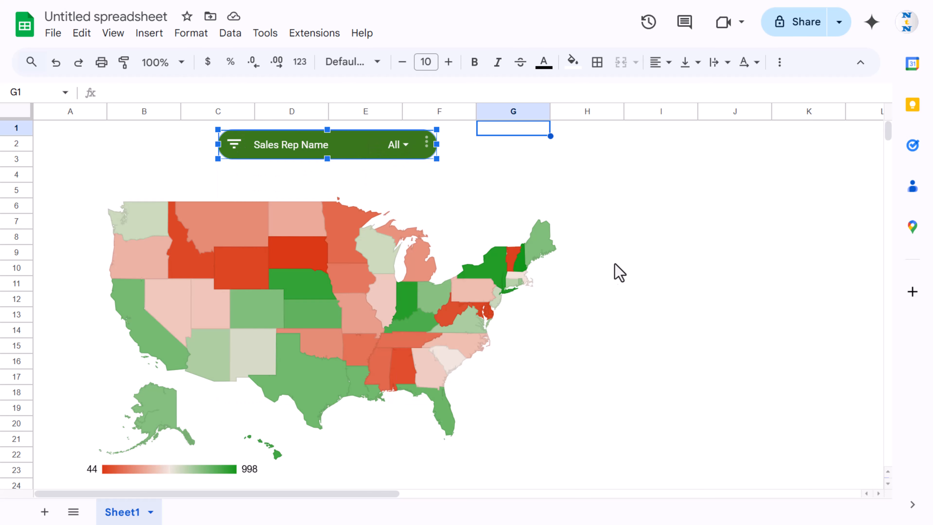
# Set the geo chart's Min color to light blue and its Max color to dark blue.
pyautogui.click(464, 222)
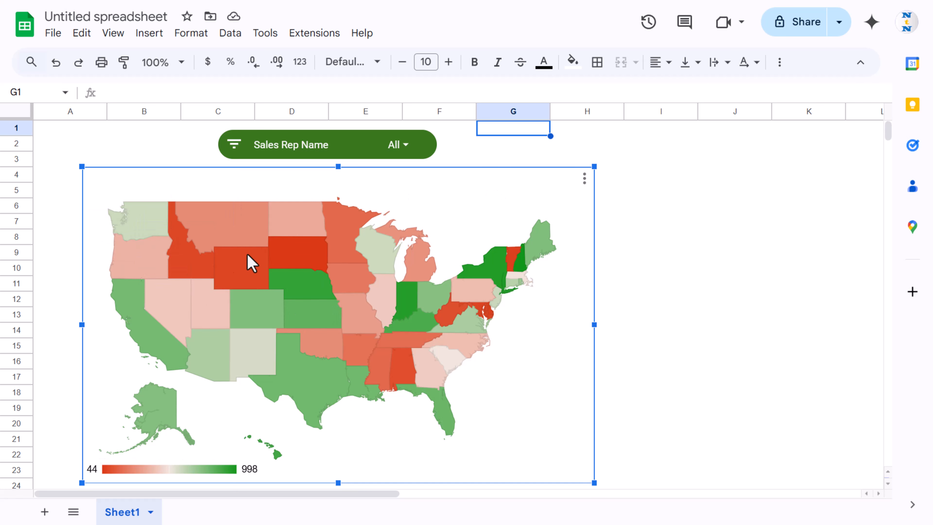
pyautogui.doubleClick(493, 193)
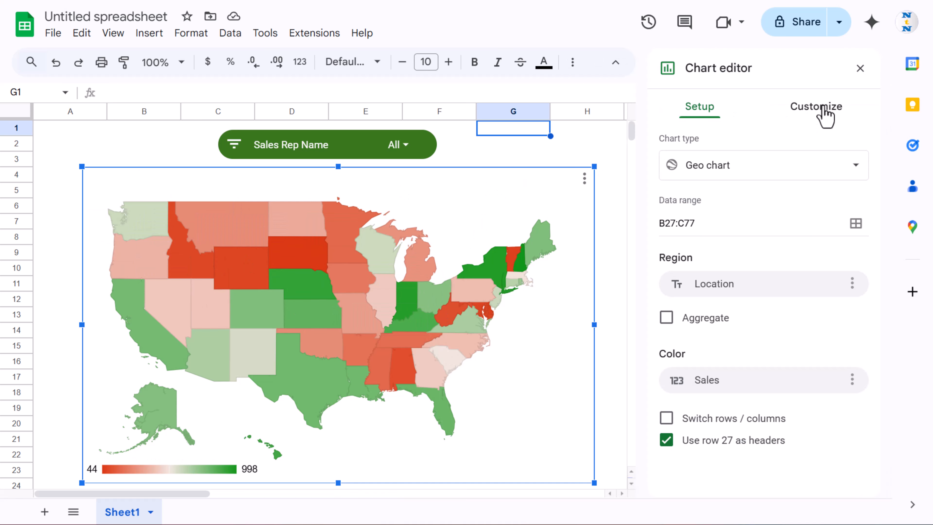
pyautogui.click(824, 107)
pyautogui.click(704, 191)
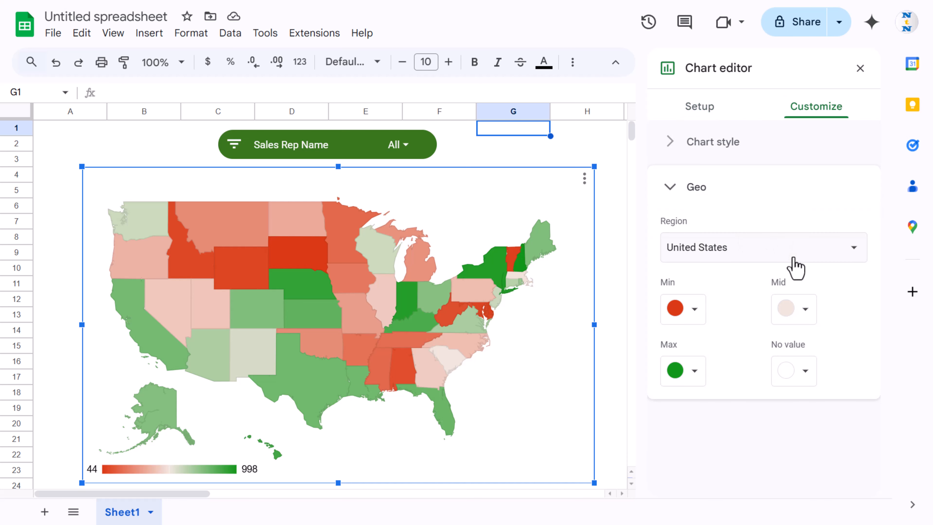
pyautogui.click(695, 316)
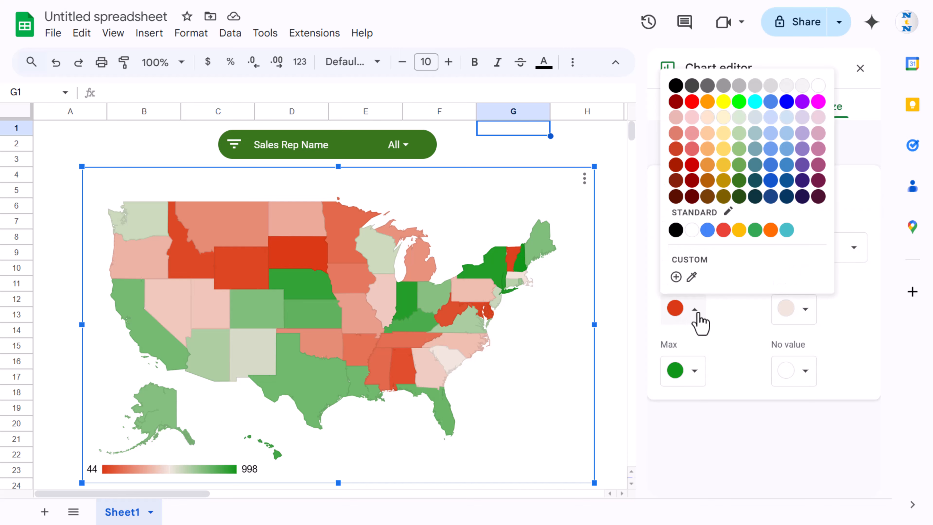
pyautogui.click(787, 120)
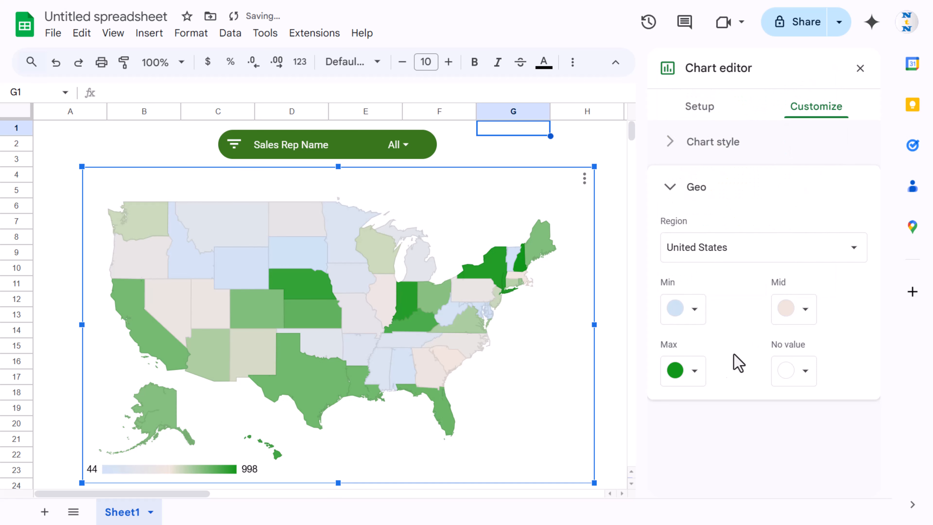
pyautogui.click(694, 371)
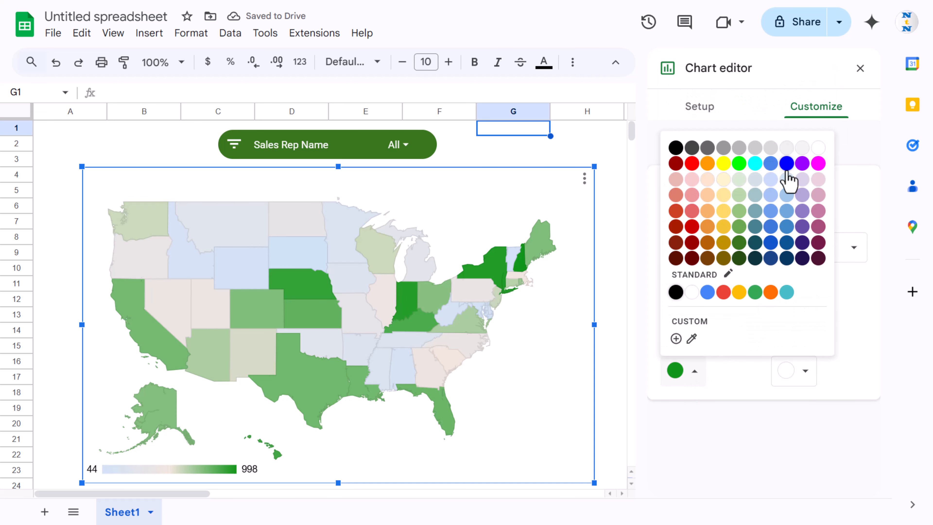
pyautogui.click(786, 244)
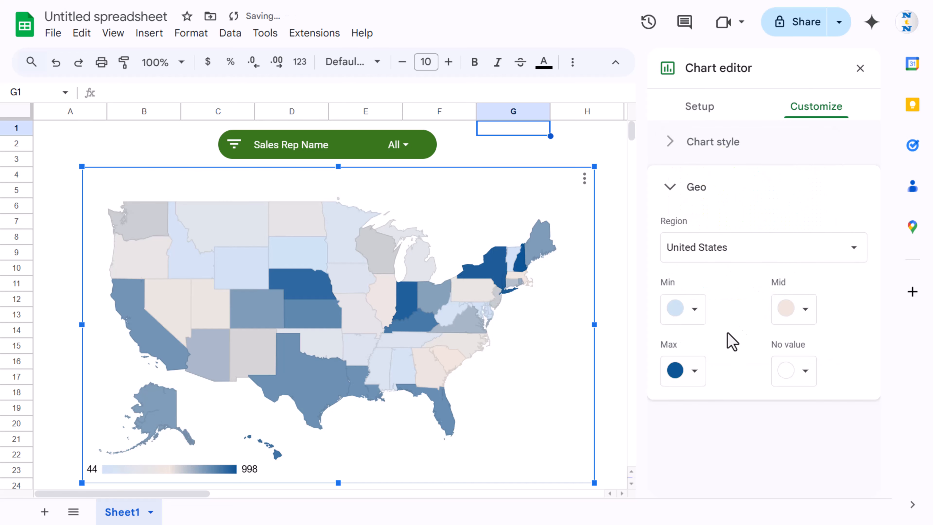
# Set the geo chart's Mid color to light yellow and leave the chart editing.
pyautogui.click(802, 320)
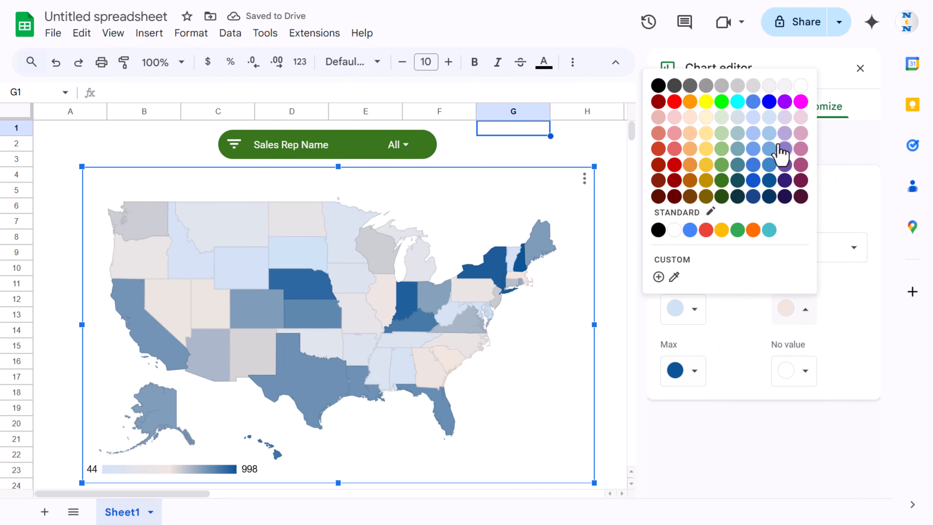
pyautogui.click(842, 315)
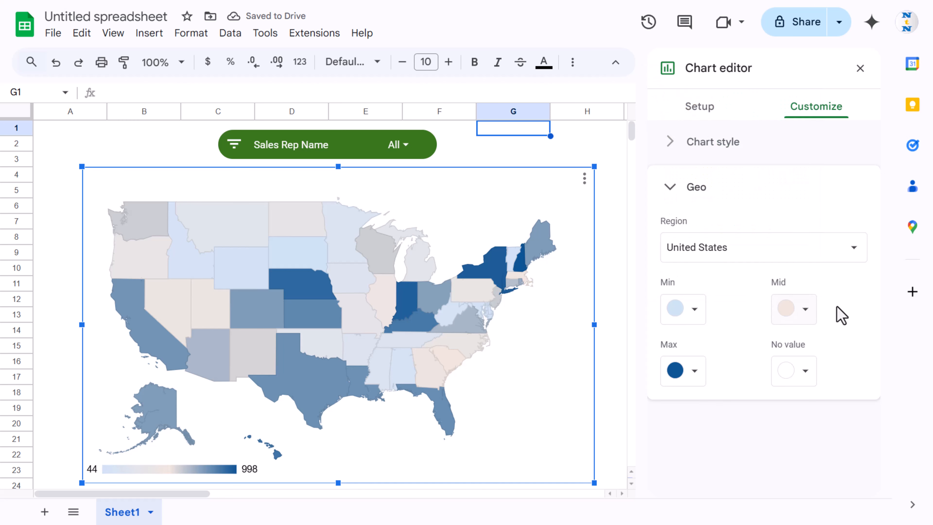
pyautogui.click(803, 319)
pyautogui.click(706, 118)
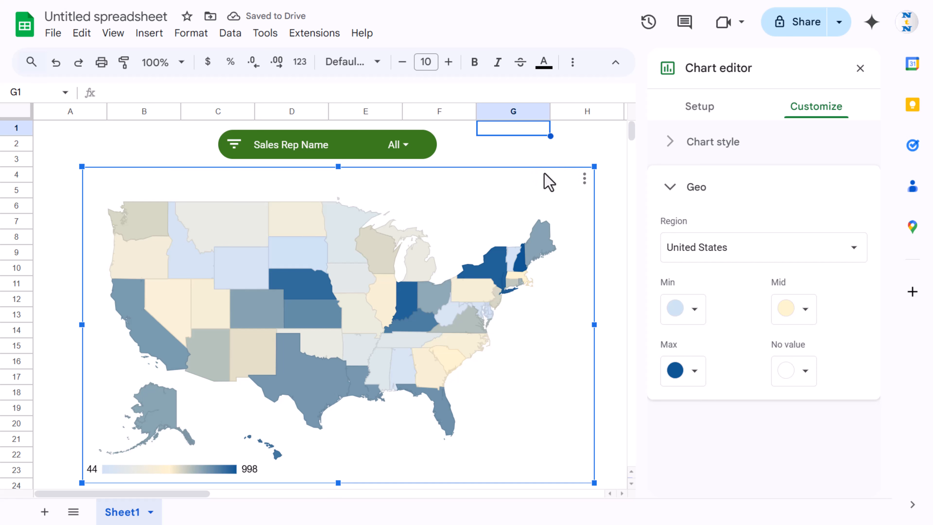
pyautogui.click(461, 145)
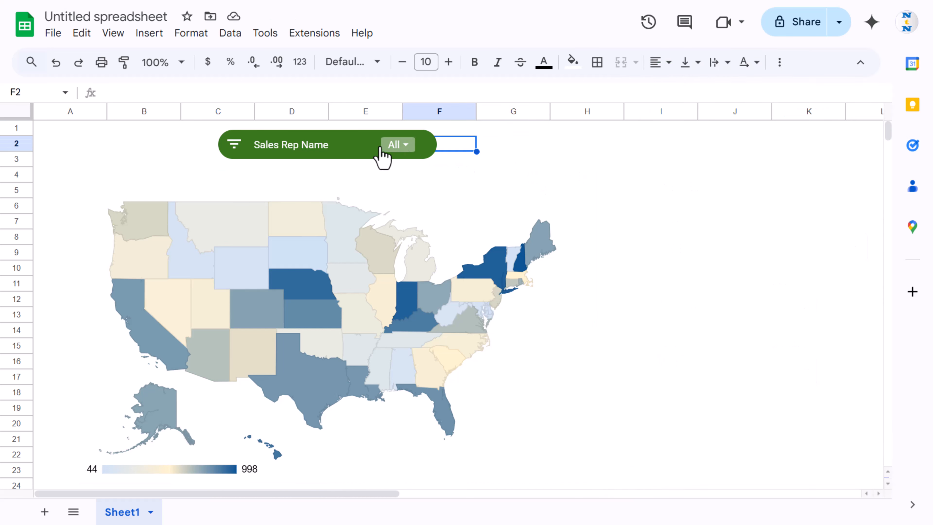
# Filter the Sales Rep Name slicer to only the second listed rep, and restore the selection of all four reps.
pyautogui.click(408, 149)
pyautogui.click(296, 204)
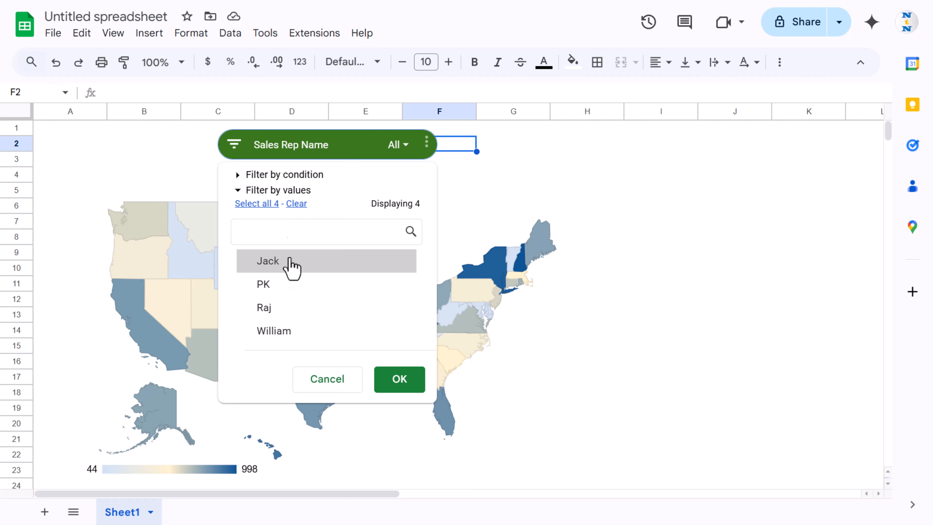
pyautogui.click(270, 288)
pyautogui.click(395, 383)
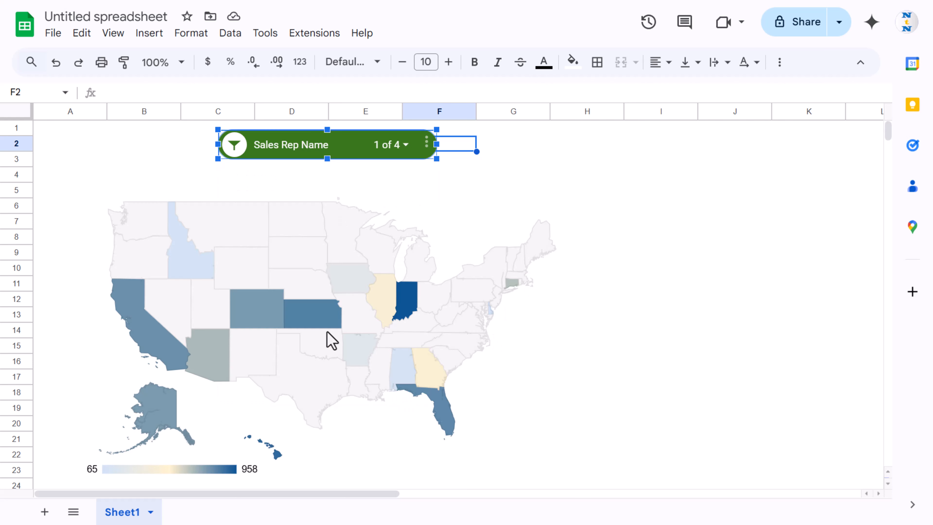
pyautogui.click(406, 145)
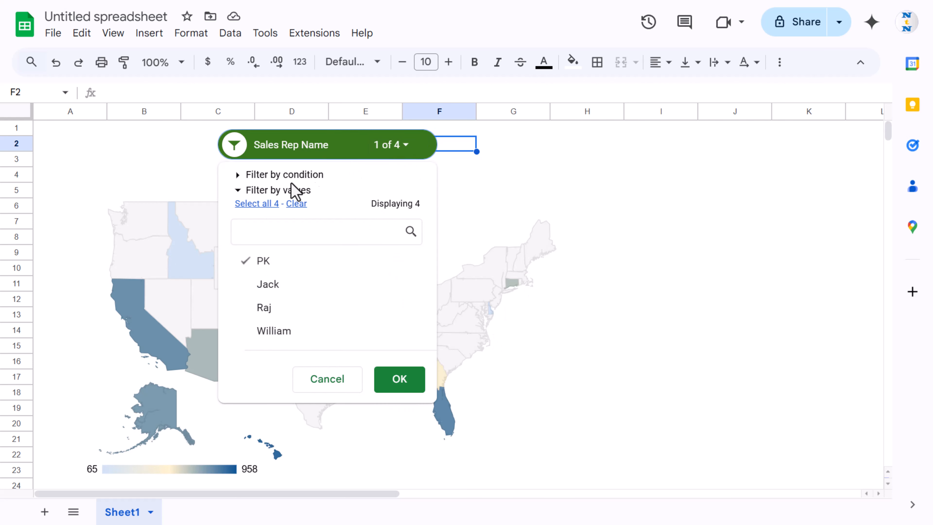
pyautogui.click(400, 380)
# Shrink the geo chart so its far corner sits in column F at about row 22.
pyautogui.click(573, 175)
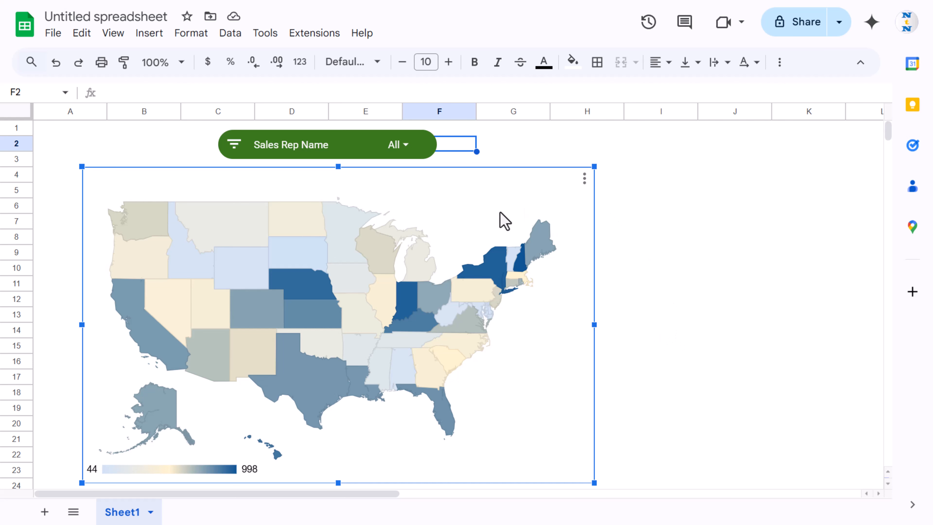
pyautogui.moveTo(595, 325); pyautogui.dragTo(478, 325)
pyautogui.moveTo(477, 482); pyautogui.dragTo(442, 453)
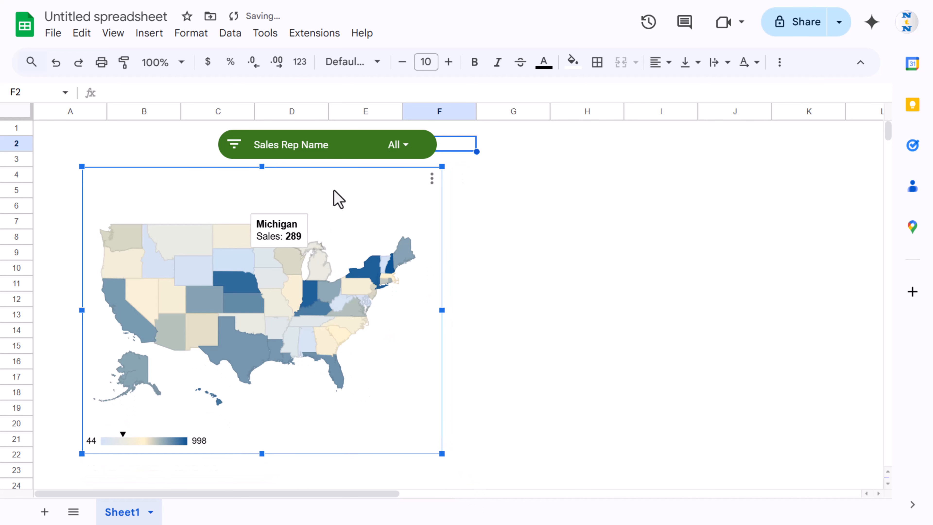
# Copy the geo chart and paste a duplicate at cell H6.
pyautogui.doubleClick(351, 197)
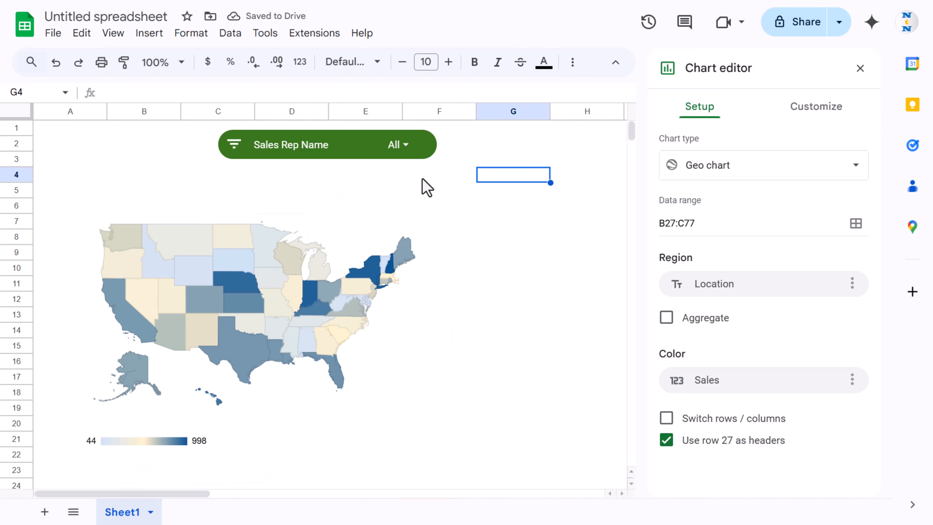
pyautogui.click(432, 177)
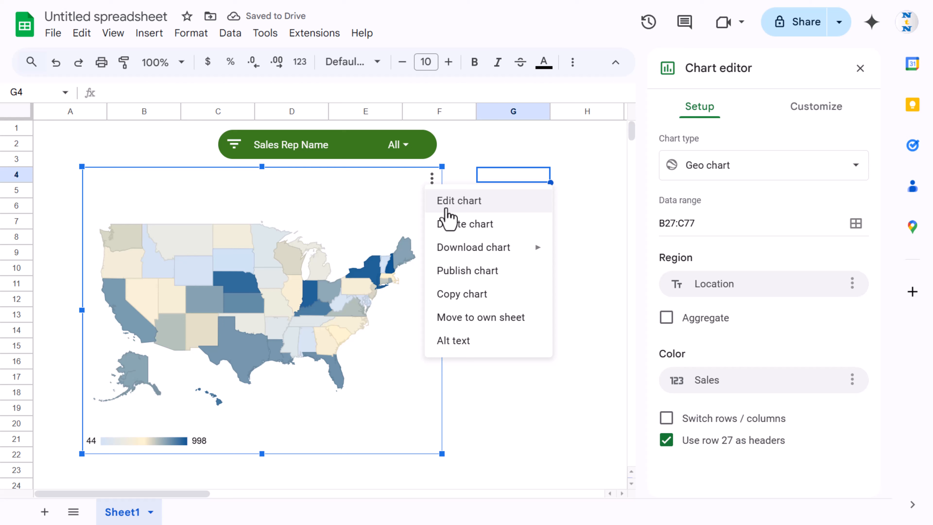
pyautogui.click(485, 300)
pyautogui.click(597, 207)
pyautogui.hotkey('ctrl', 'v')
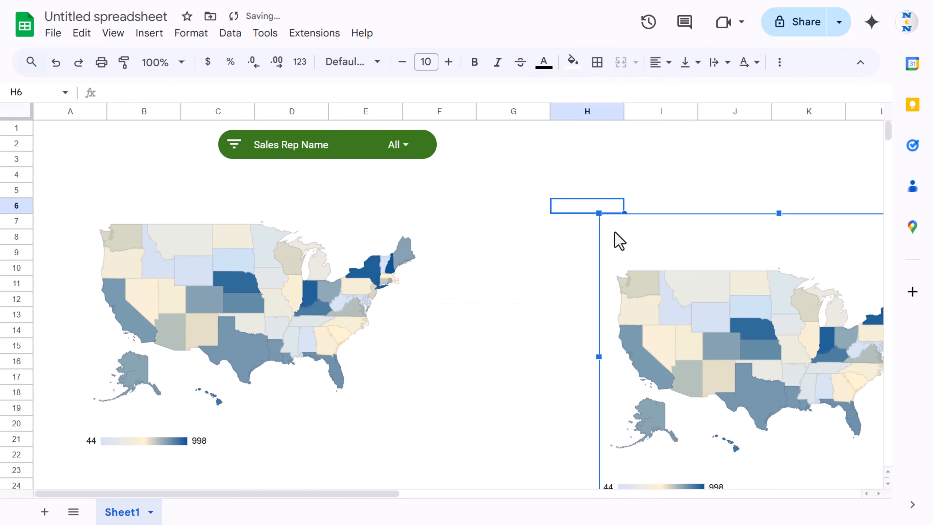
# Move the pasted map chart beside the original and delete it.
pyautogui.moveTo(650, 237); pyautogui.dragTo(543, 198)
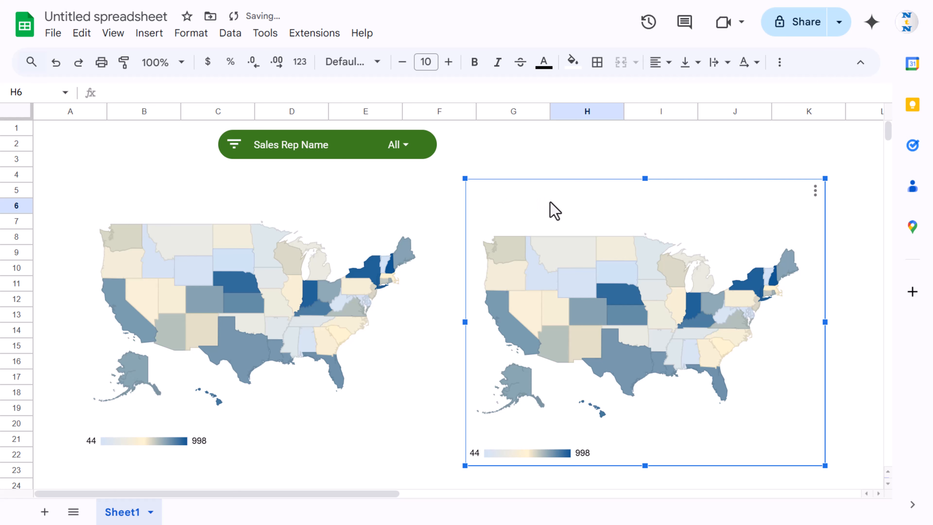
pyautogui.press('Delete')
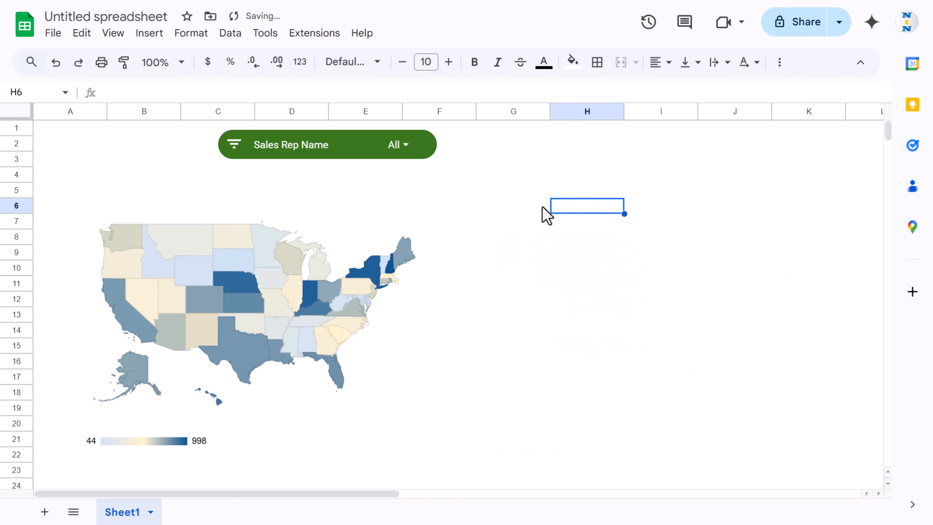
# Insert a chart from the Location and Sales data in B27:C77.
pyautogui.scroll(-6, 547, 216)
pyautogui.click(153, 238)
pyautogui.hotkey('shift', 'Right')
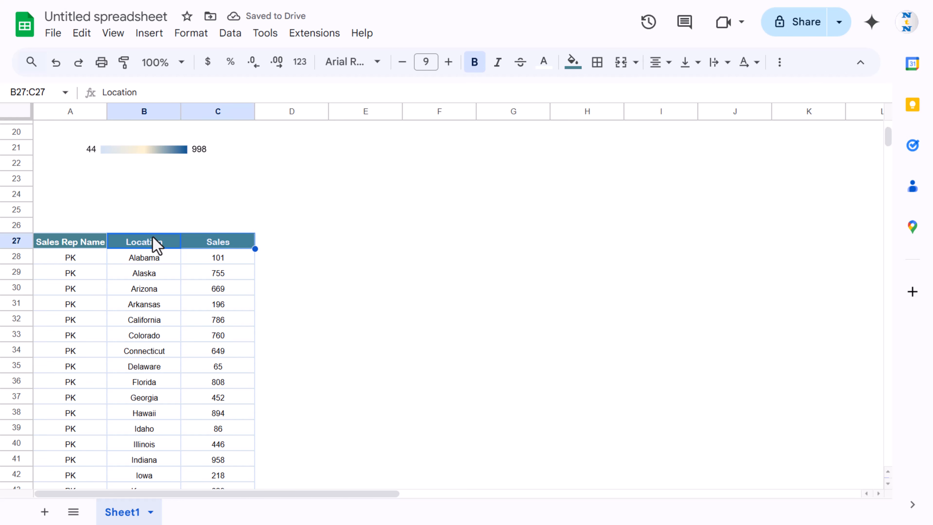
pyautogui.hotkey('ctrl', 'shift', 'Down')
pyautogui.click(150, 34)
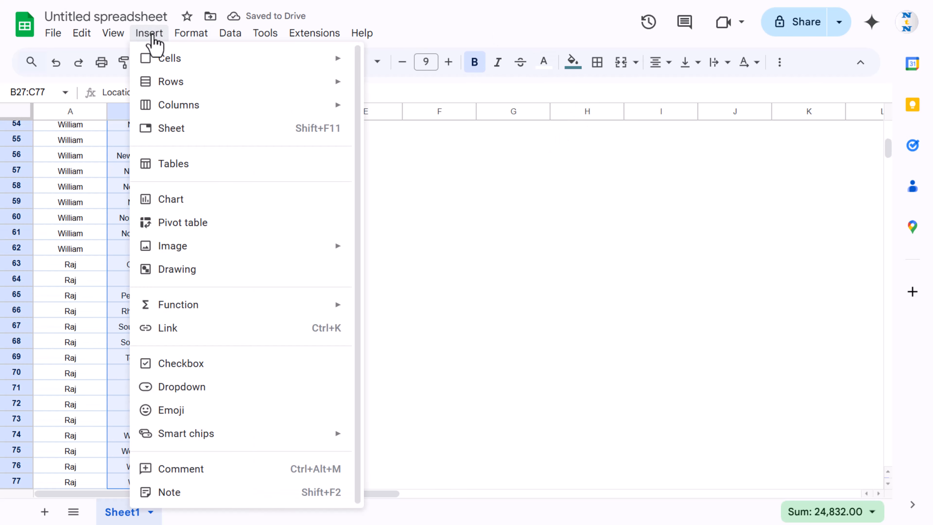
pyautogui.click(193, 209)
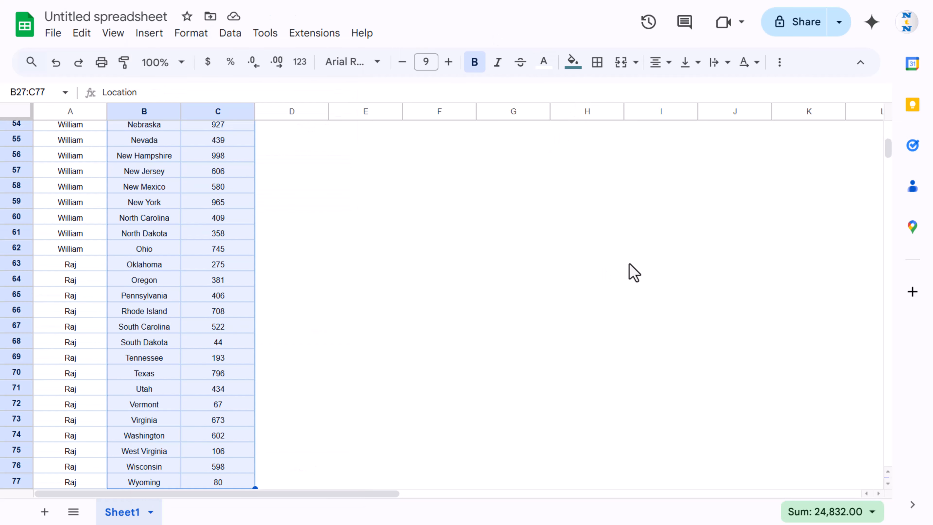
# Change the new chart's type from a pie chart to a geo chart with markers.
pyautogui.click(732, 180)
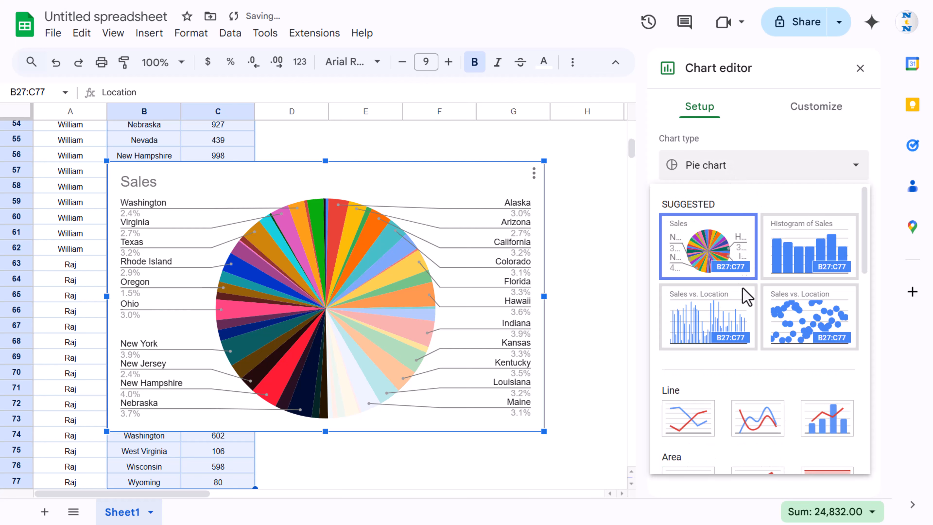
pyautogui.scroll(-10, 743, 298)
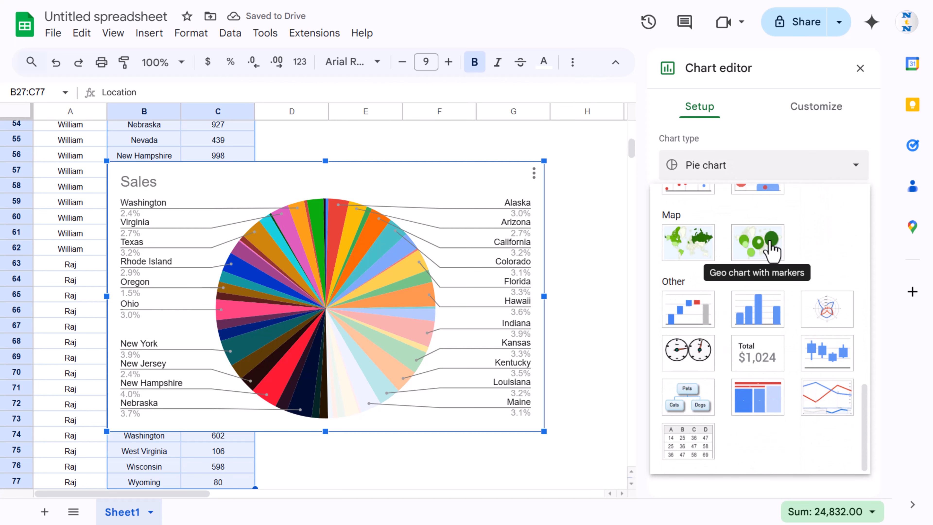
pyautogui.click(771, 254)
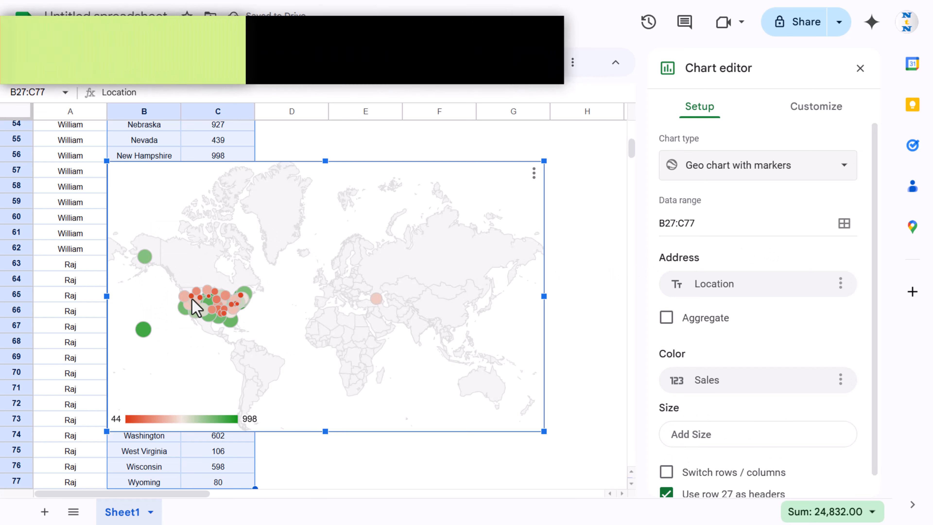
# Set the marker map's Geo region to United States.
pyautogui.click(790, 171)
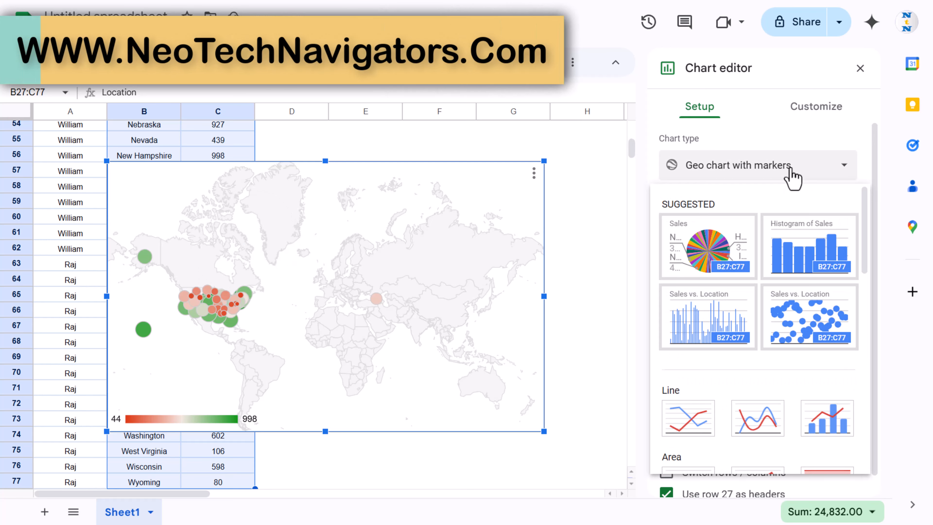
pyautogui.click(816, 107)
pyautogui.click(661, 188)
pyautogui.click(746, 261)
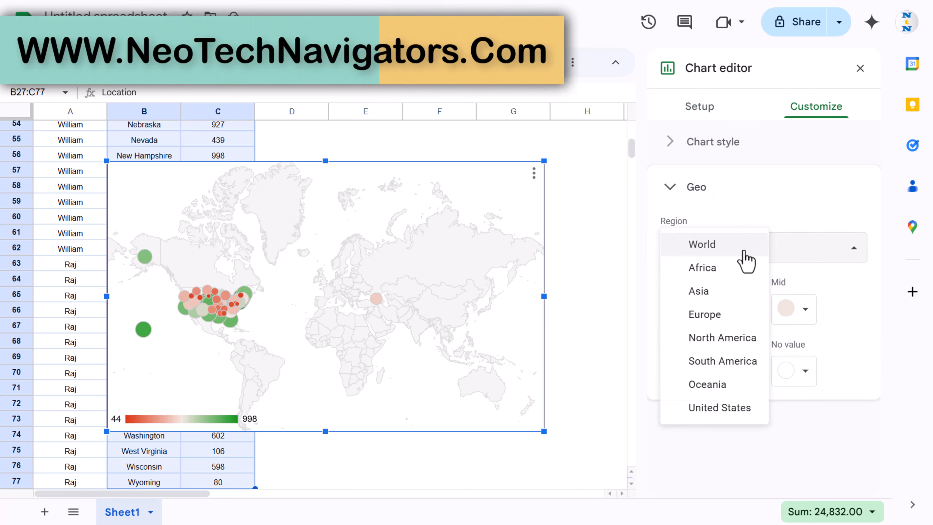
pyautogui.click(734, 409)
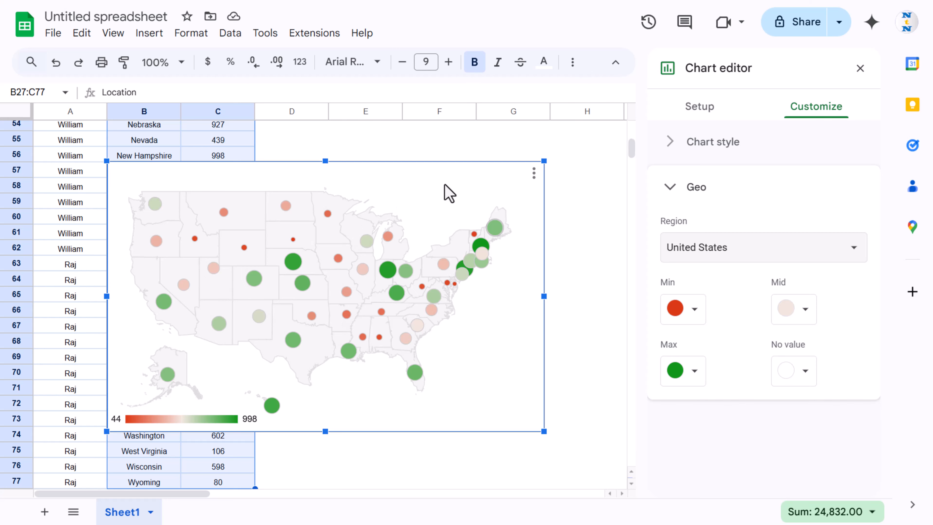
# Set the marker map's border color to None and move the map beside the original one, starting in column F at row 4.
pyautogui.moveTo(467, 175); pyautogui.dragTo(505, 183)
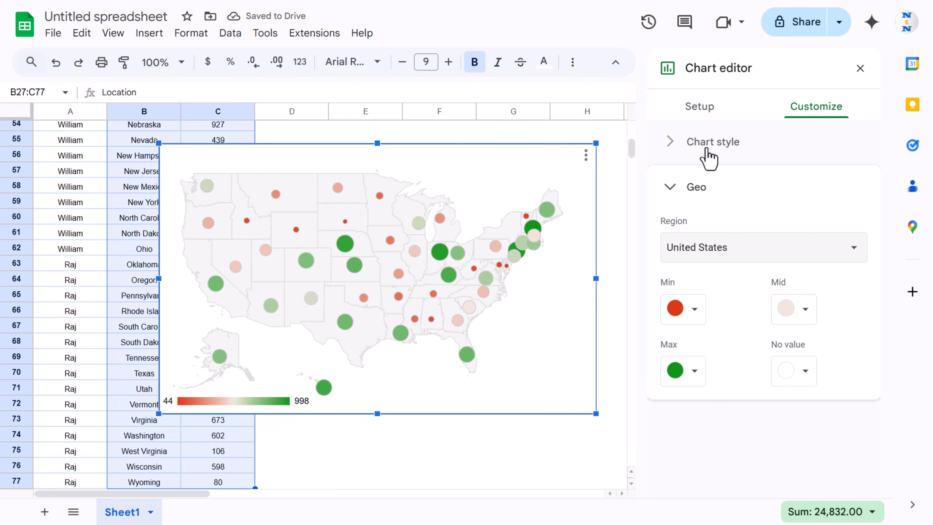
pyautogui.click(726, 145)
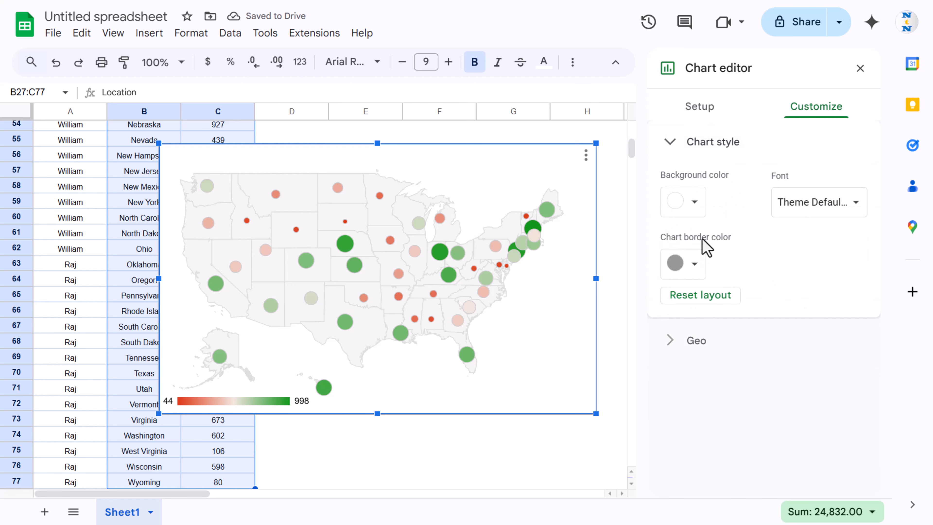
pyautogui.click(694, 263)
pyautogui.click(727, 23)
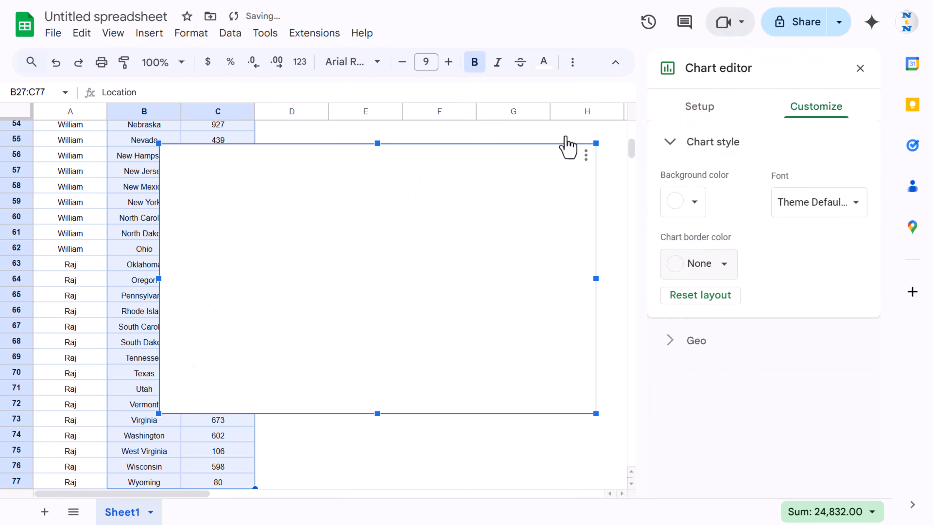
pyautogui.moveTo(472, 170); pyautogui.dragTo(453, 286)
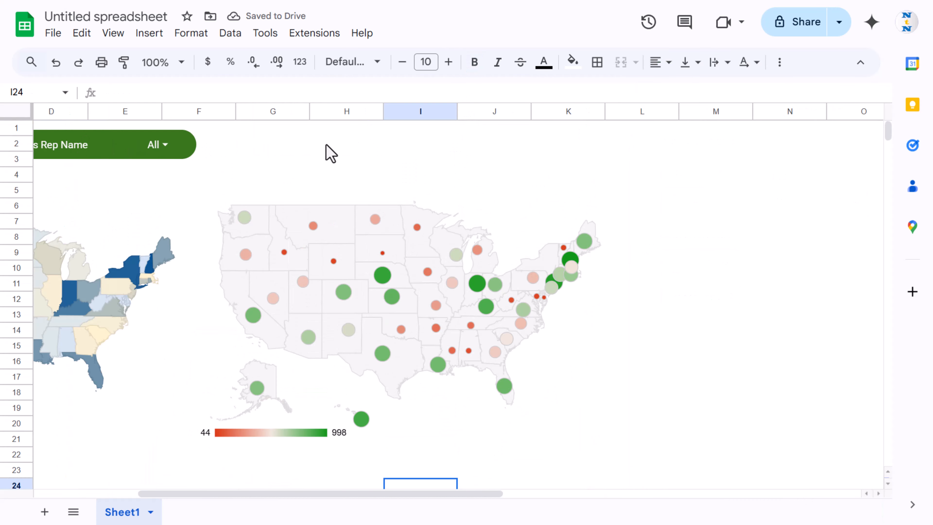
# Move the Sales Rep Name slicer above the marker map, spanning columns G to J.
pyautogui.click(120, 157)
pyautogui.moveTo(131, 160); pyautogui.dragTo(449, 160)
pyautogui.click(573, 164)
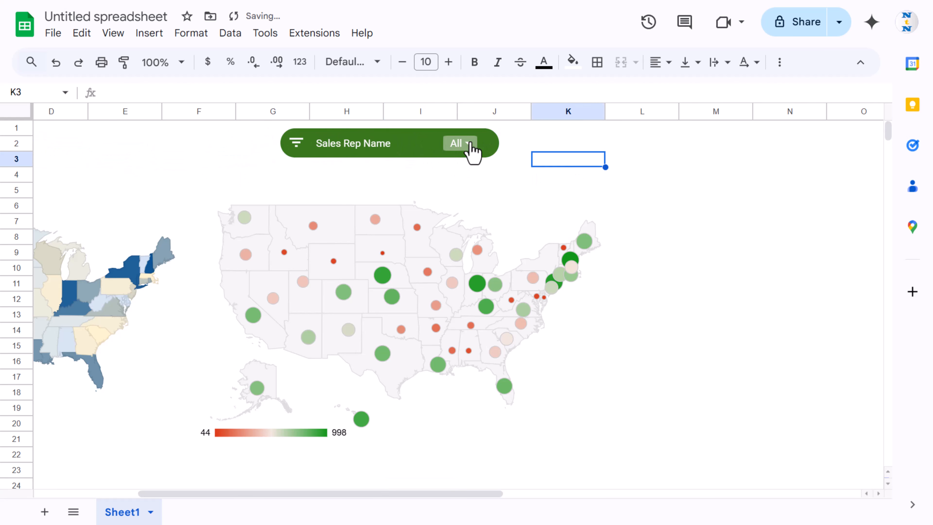
# Filter the Sales Rep Name slicer to only the second listed rep.
pyautogui.click(463, 145)
pyautogui.click(359, 202)
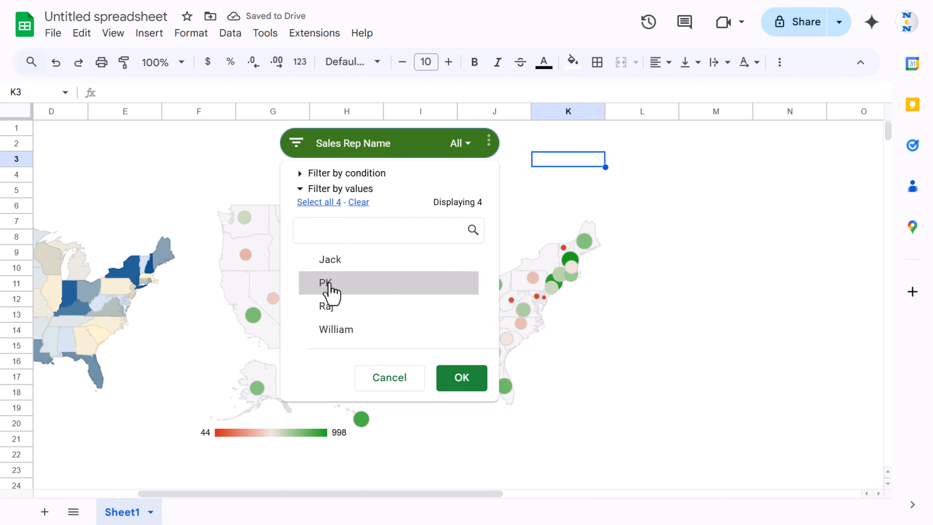
pyautogui.click(325, 283)
pyautogui.click(461, 377)
pyautogui.click(756, 270)
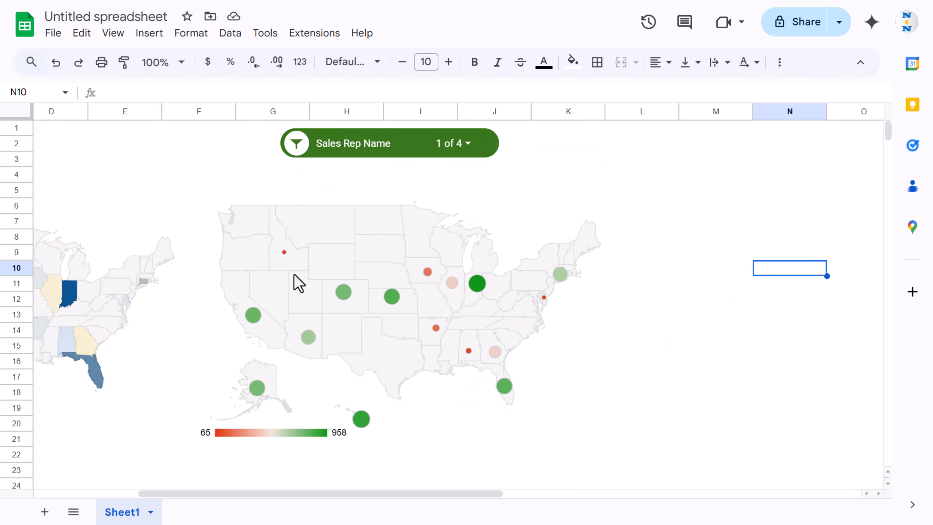
# Switch the Sales Rep Name slicer's filter to only the third listed rep.
pyautogui.click(460, 145)
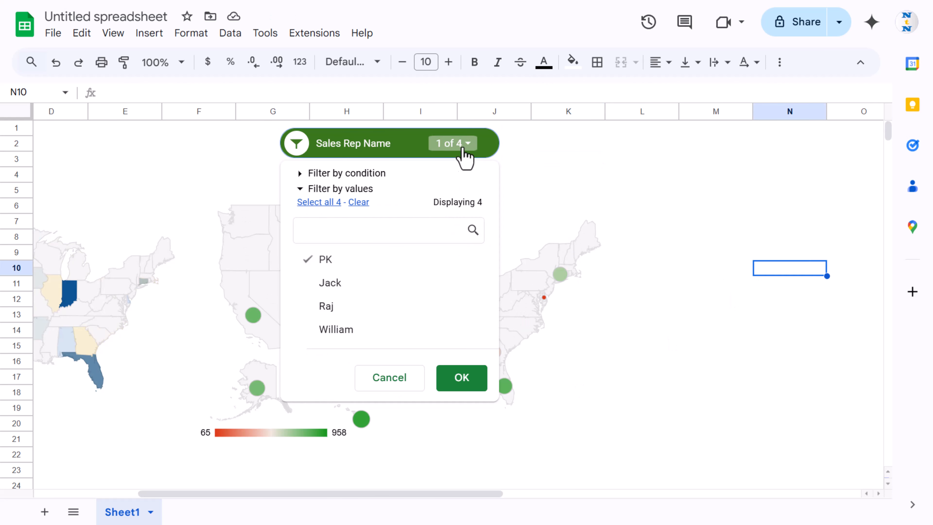
pyautogui.click(325, 260)
pyautogui.click(326, 306)
pyautogui.click(465, 378)
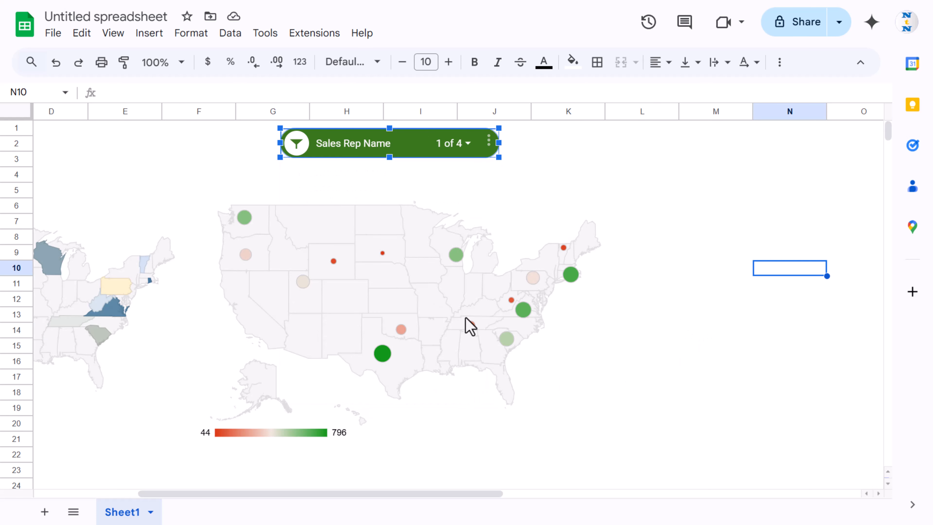
# Filter the Sales Rep Name slicer to only the last listed rep, and restore the selection of all four reps.
pyautogui.click(464, 146)
pyautogui.click(322, 261)
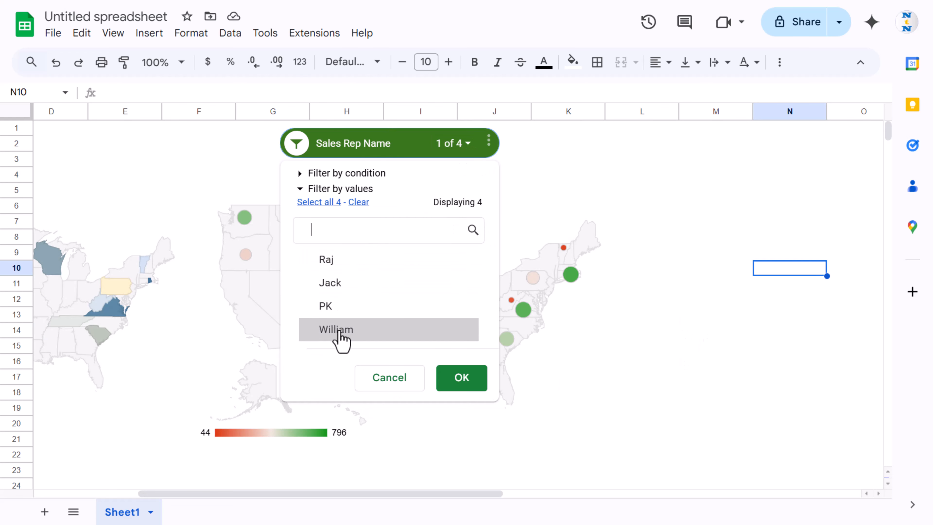
pyautogui.click(338, 330)
pyautogui.click(460, 382)
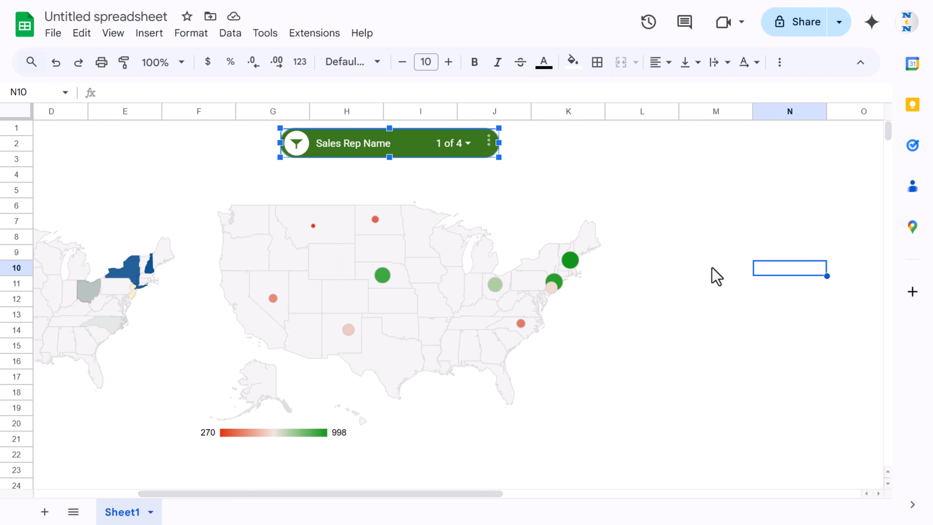
pyautogui.click(458, 144)
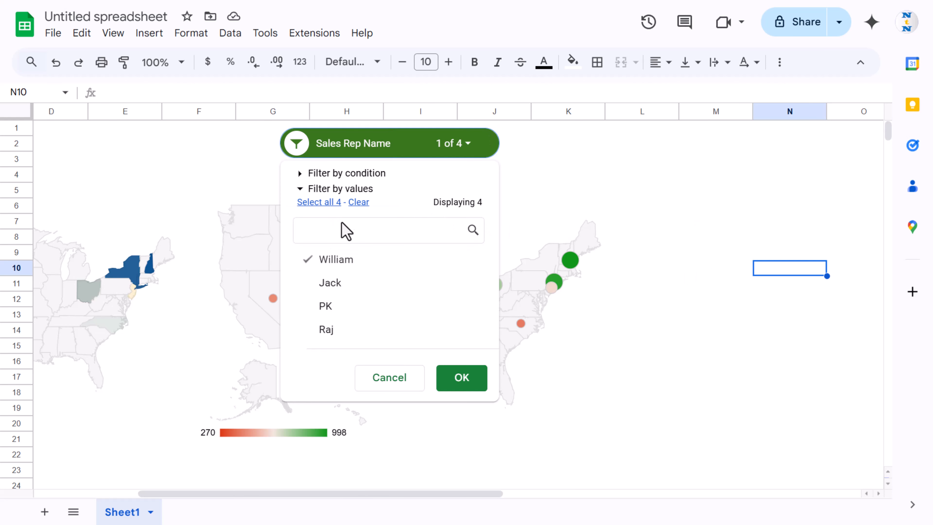
pyautogui.click(326, 203)
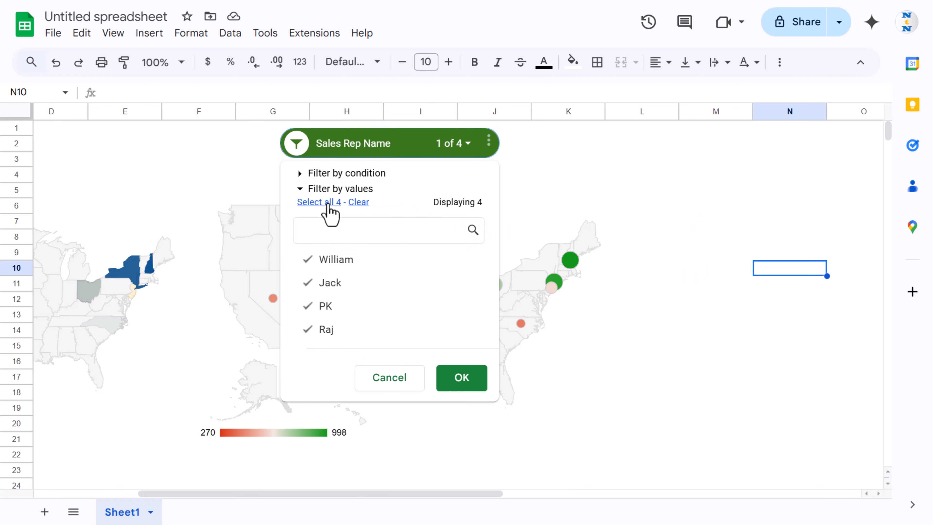
pyautogui.click(460, 382)
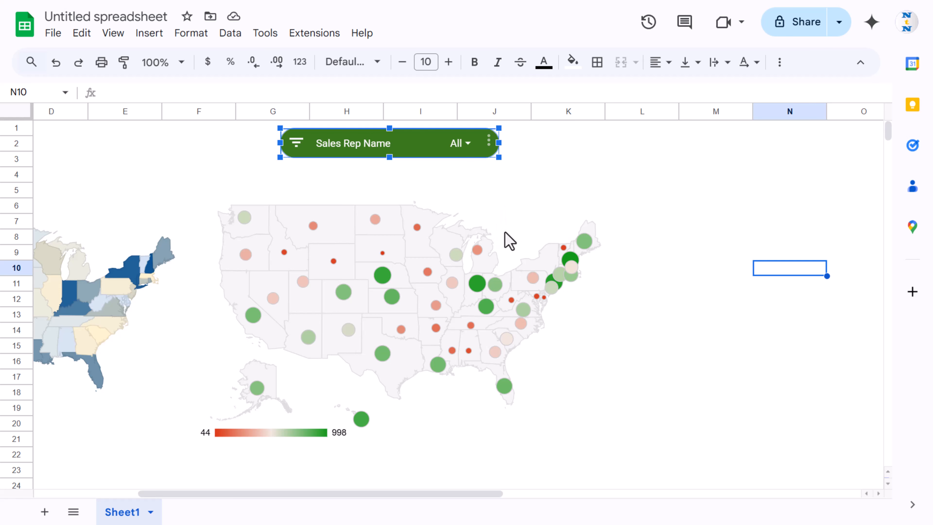
# Set the marker map's minimum Geo color to dark yellow 1.
pyautogui.doubleClick(509, 240)
pyautogui.click(818, 107)
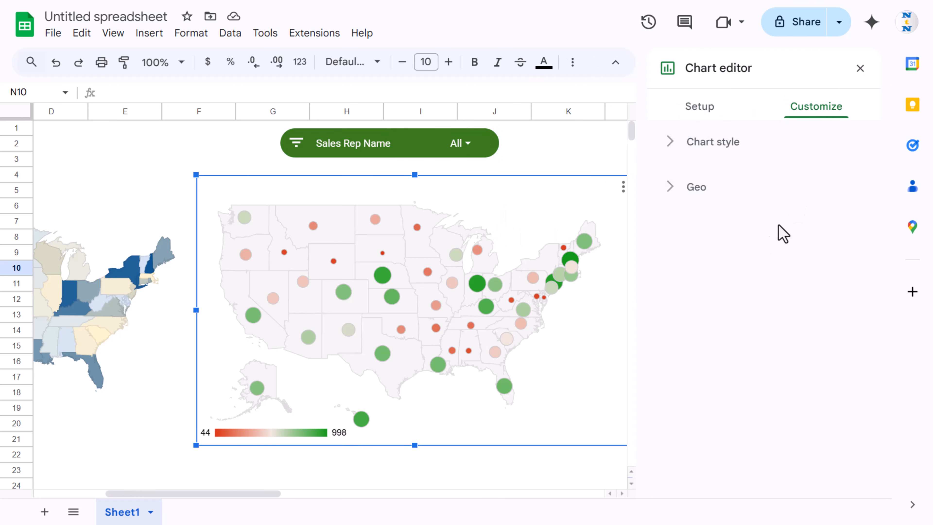
pyautogui.click(696, 188)
pyautogui.click(698, 316)
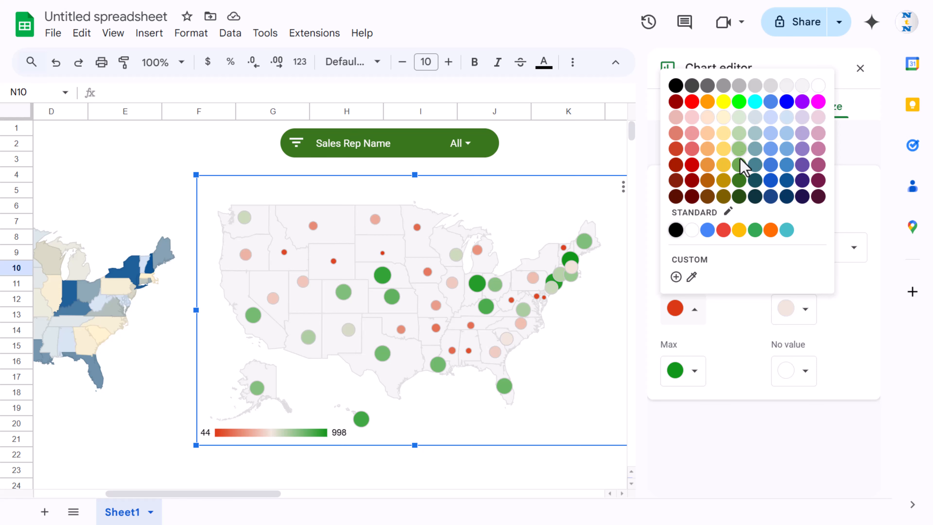
pyautogui.click(723, 165)
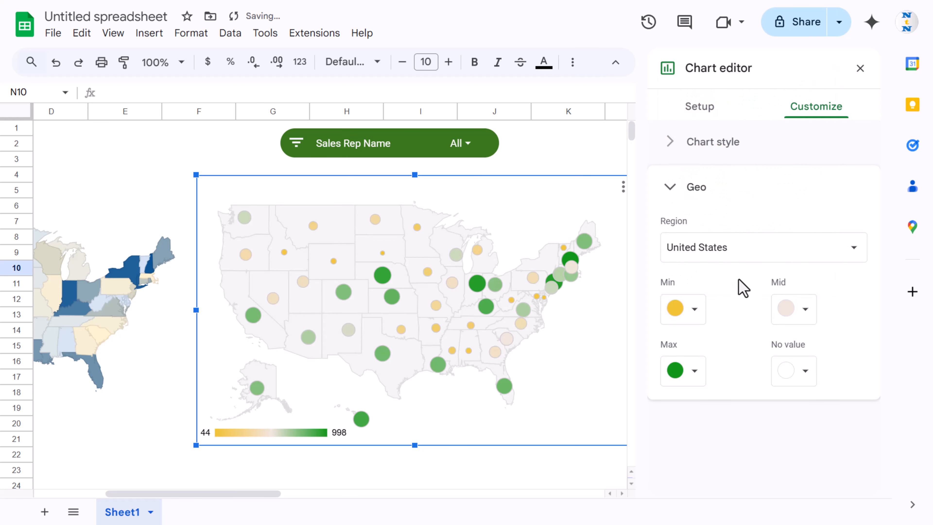
# Set the marker map's maximum Geo color to the standard teal and its mid color to light blue 3.
pyautogui.click(699, 369)
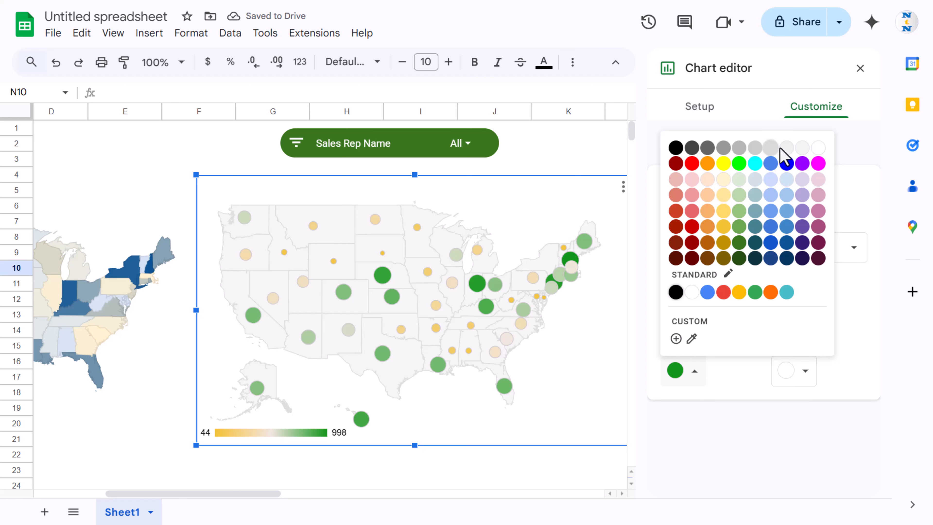
pyautogui.click(787, 293)
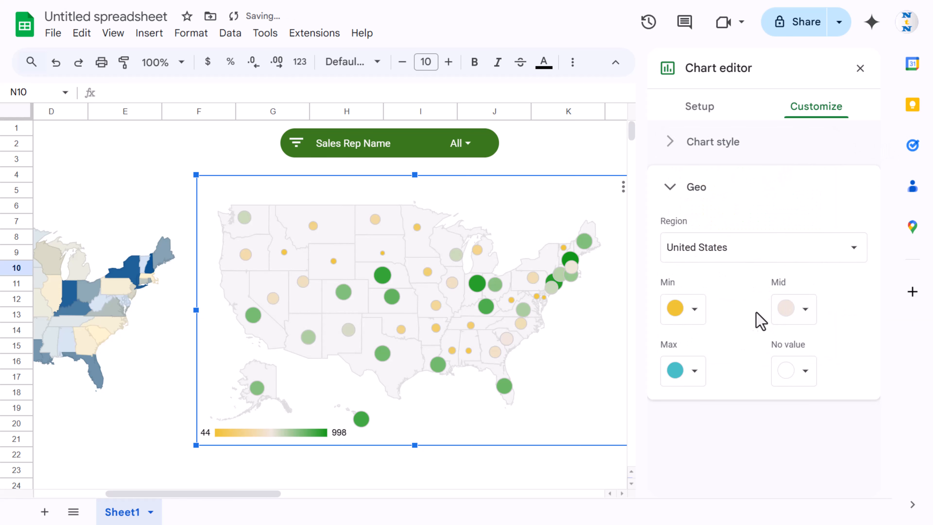
pyautogui.click(800, 313)
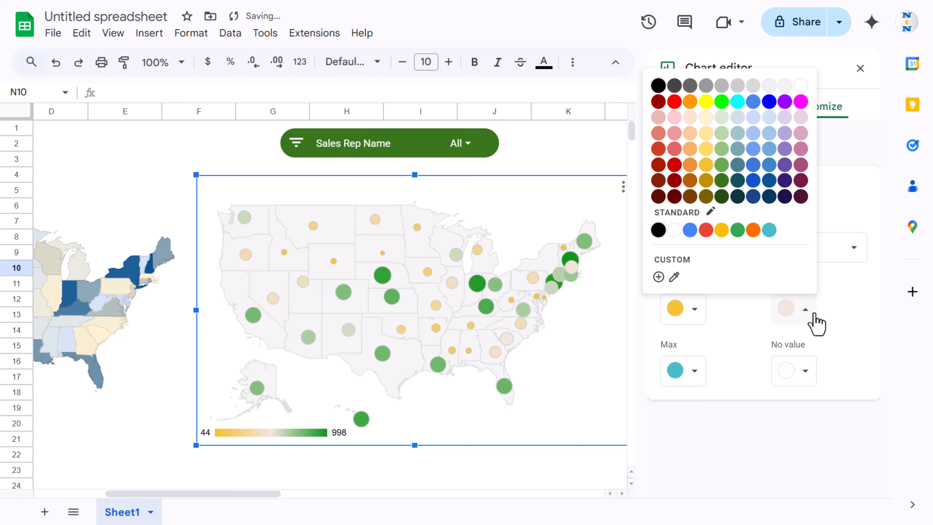
pyautogui.click(770, 118)
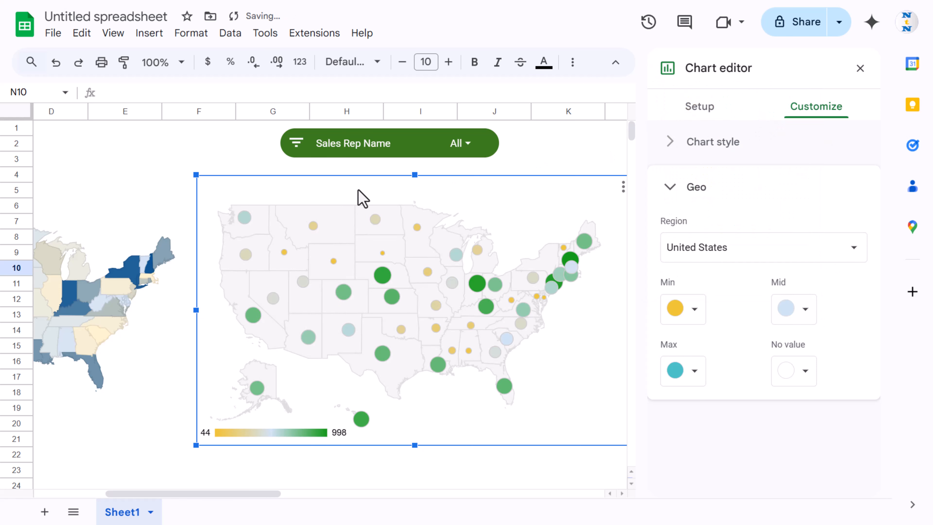